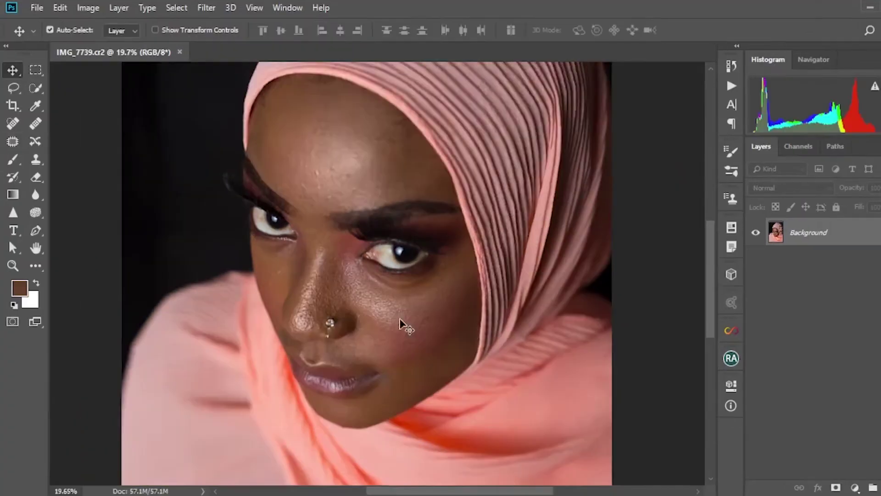
Duplicate the Background layer twice to stack two copies of the portrait above it.
{"action": "scroll", "coordinate": [403, 321], "scroll_direction": "down", "scroll_amount": 1}
{"action": "left_click_drag", "start_coordinate": [404, 299], "coordinate": [405, 331]}
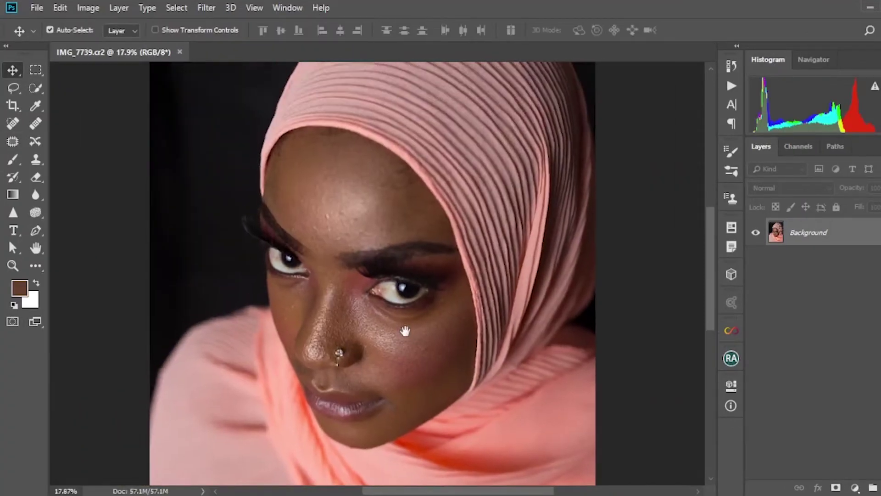
{"action": "key", "text": "ctrl+j"}
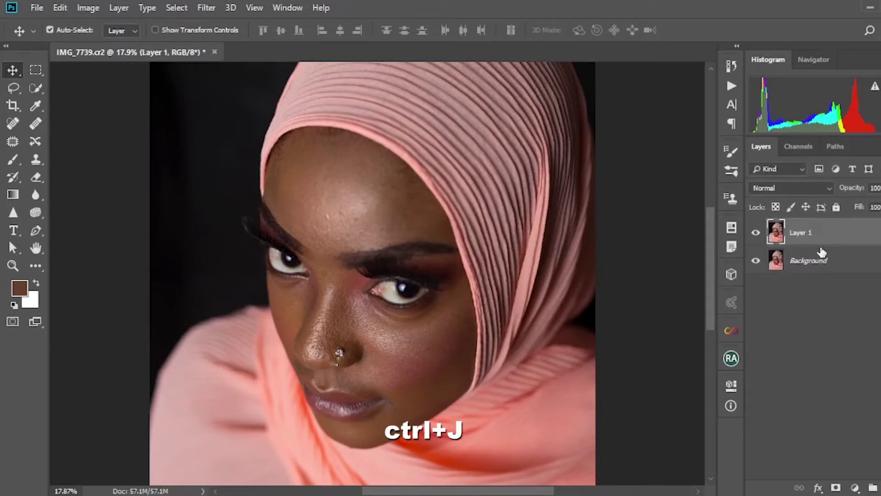
{"action": "key", "text": "ctrl+j"}
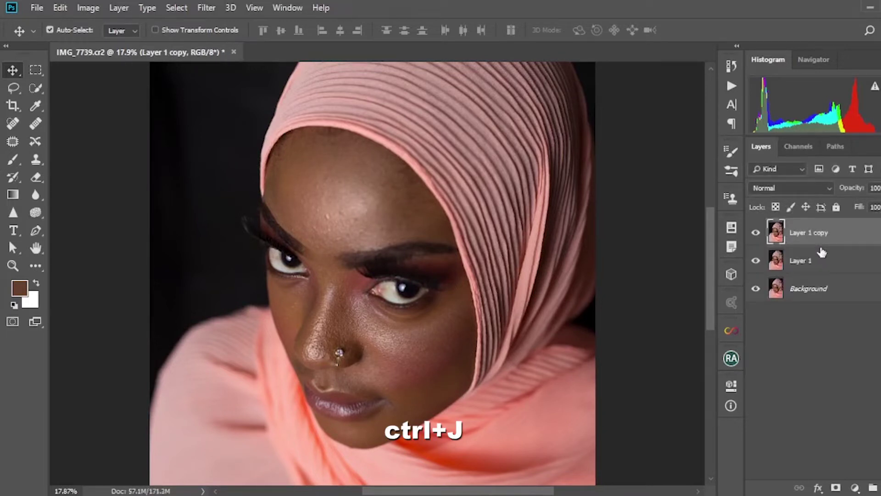
Rename the lower duplicate layer, directly above the Background, as "color".
{"action": "left_click", "coordinate": [808, 267]}
{"action": "double_click", "coordinate": [808, 268]}
{"action": "key", "text": "BackSpace"}
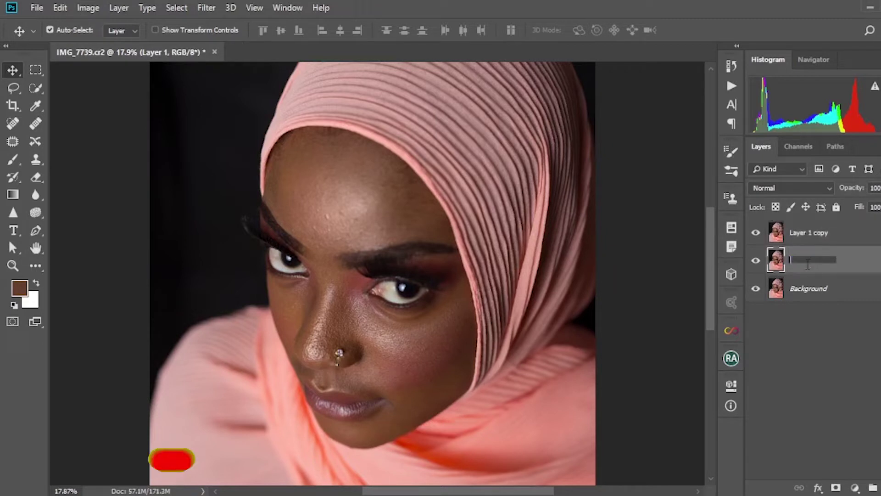
{"action": "type", "text": "color"}
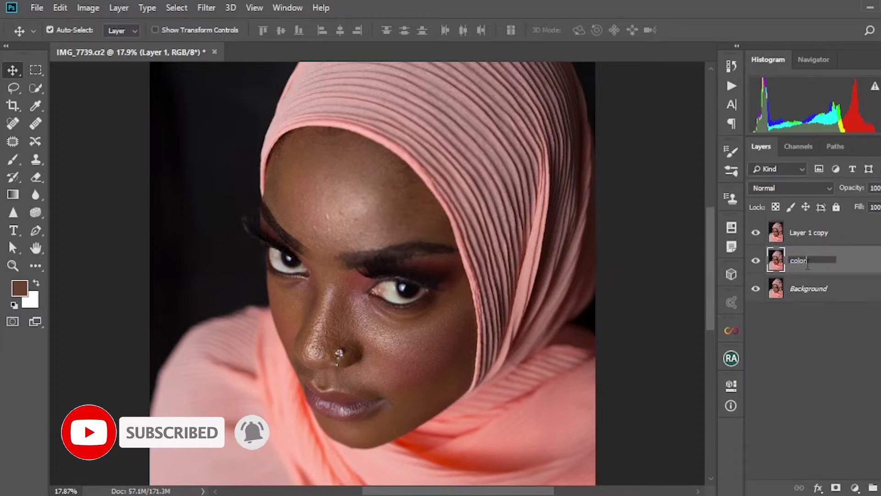
{"action": "key", "text": "Return"}
Rename the uppermost duplicate layer as "texture".
{"action": "left_click", "coordinate": [837, 233]}
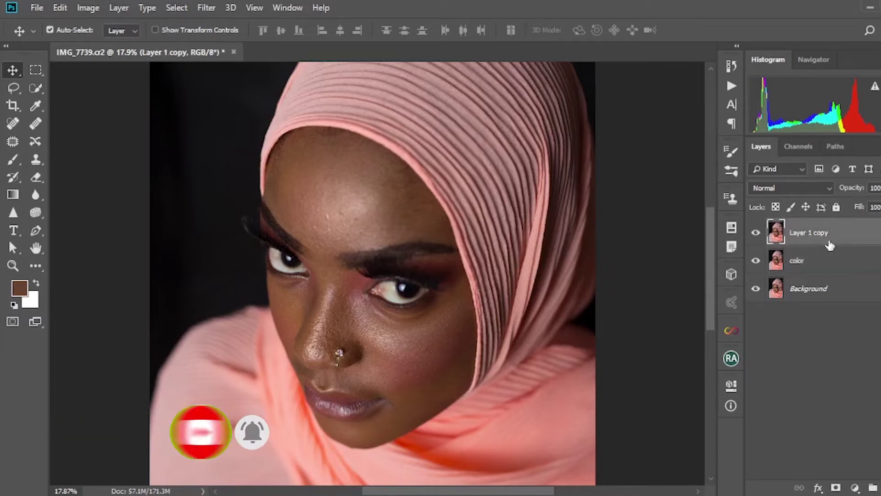
{"action": "double_click", "coordinate": [830, 233]}
{"action": "key", "text": "BackSpace"}
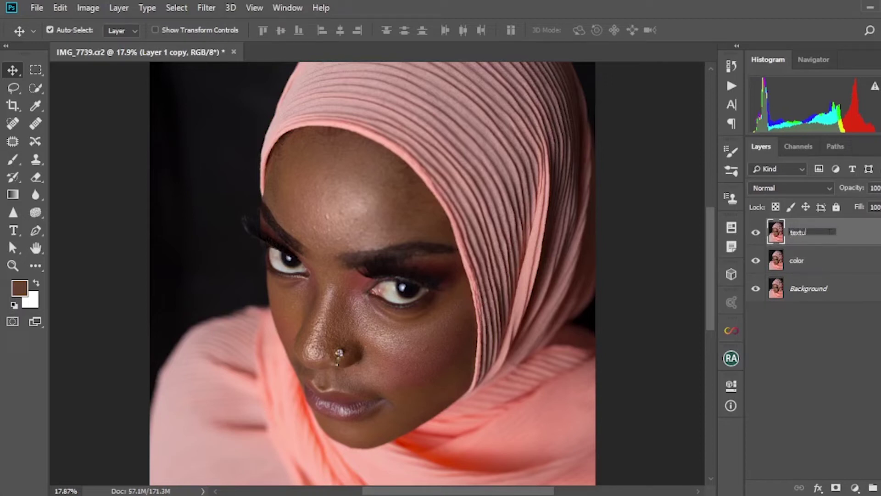
{"action": "type", "text": "texture"}
{"action": "key", "text": "Return"}
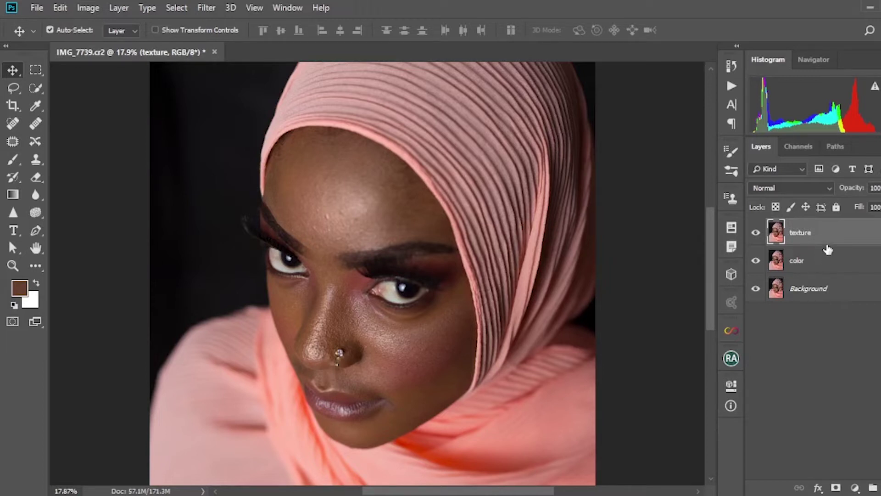
Make the color layer active and hide the texture layer above it.
{"action": "left_click", "coordinate": [833, 268]}
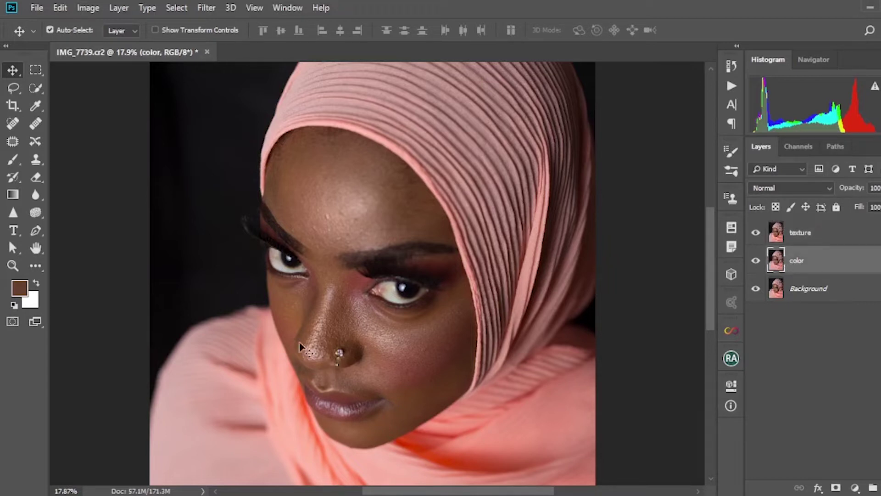
{"action": "left_click", "coordinate": [831, 234]}
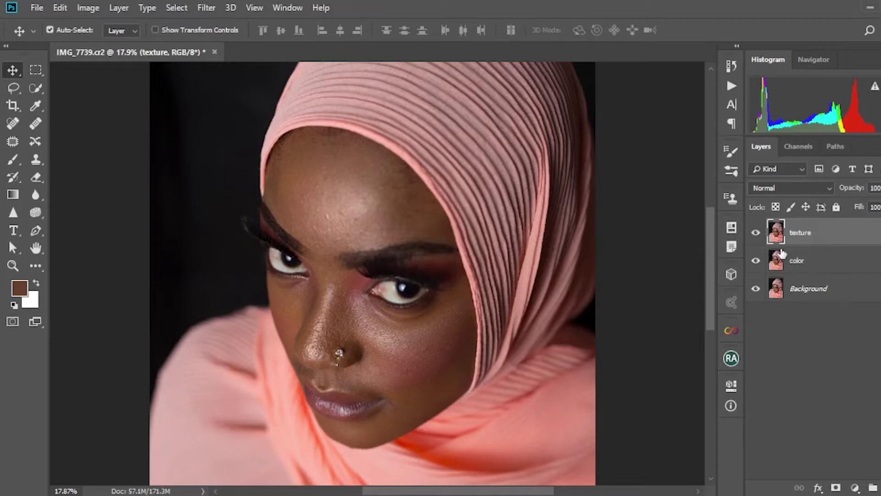
{"action": "left_click", "coordinate": [819, 262]}
{"action": "left_click", "coordinate": [756, 232]}
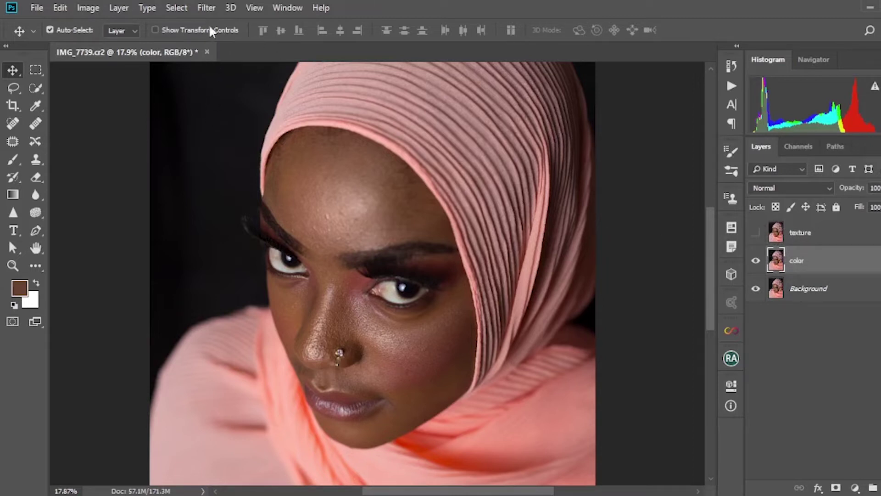
Apply a Gaussian Blur with a 6.4-pixel radius to the color layer, checking the skin around the eye in the preview.
{"action": "left_click", "coordinate": [206, 8]}
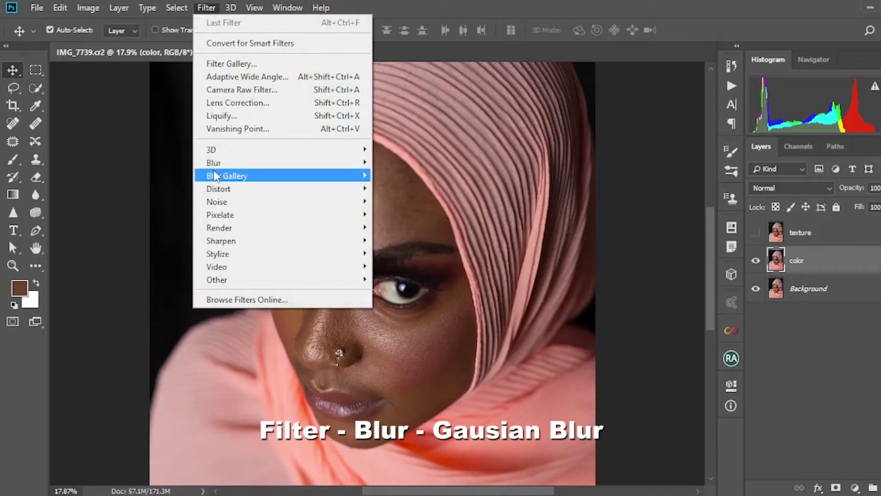
{"action": "mouse_move", "coordinate": [237, 166]}
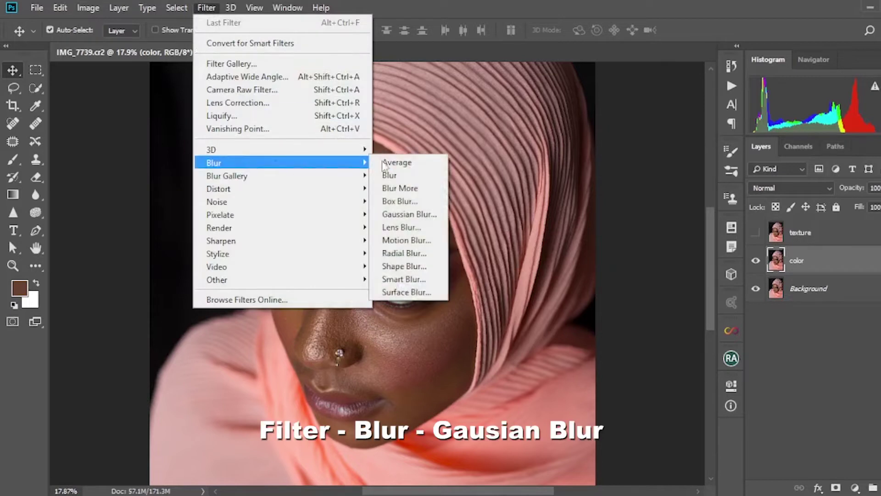
{"action": "left_click", "coordinate": [402, 215]}
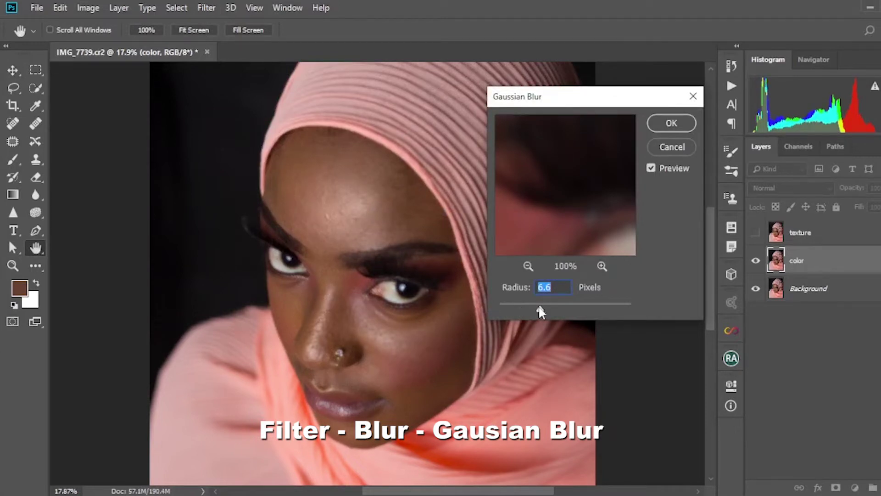
{"action": "left_click_drag", "start_coordinate": [536, 309], "coordinate": [534, 310]}
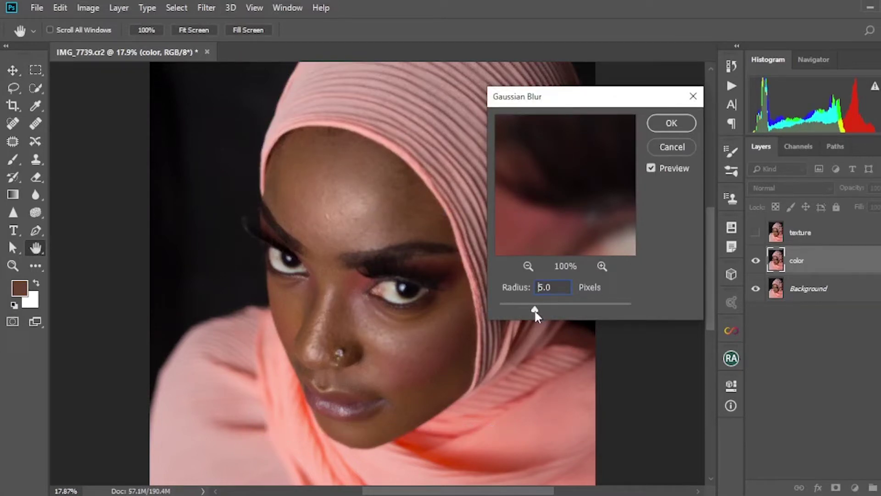
{"action": "left_click", "coordinate": [528, 266]}
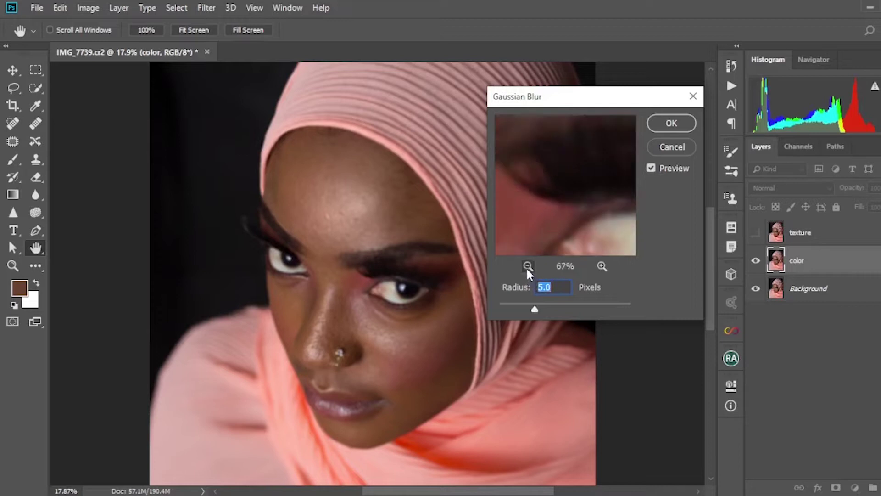
{"action": "left_click", "coordinate": [528, 266]}
{"action": "left_click", "coordinate": [528, 266]}
{"action": "left_click_drag", "start_coordinate": [546, 223], "coordinate": [543, 191]}
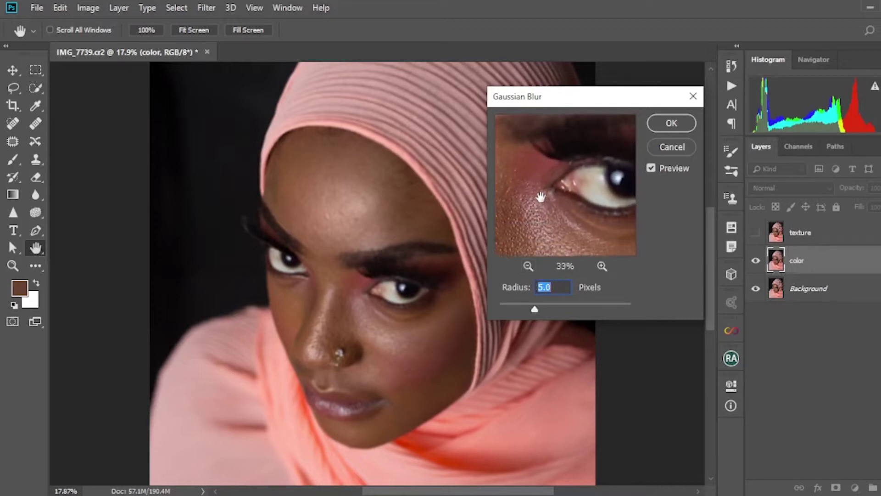
{"action": "left_click_drag", "start_coordinate": [545, 223], "coordinate": [545, 211]}
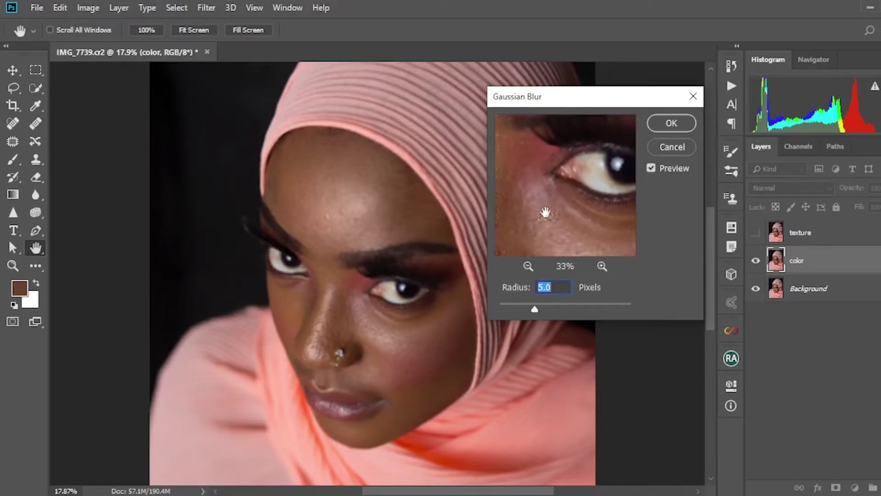
{"action": "left_click_drag", "start_coordinate": [582, 204], "coordinate": [570, 227]}
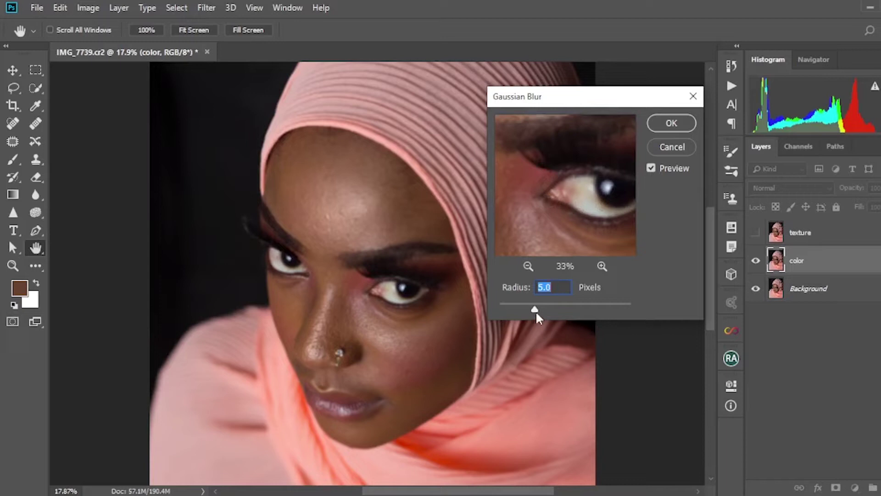
{"action": "left_click_drag", "start_coordinate": [541, 310], "coordinate": [539, 311]}
{"action": "left_click_drag", "start_coordinate": [570, 200], "coordinate": [566, 213]}
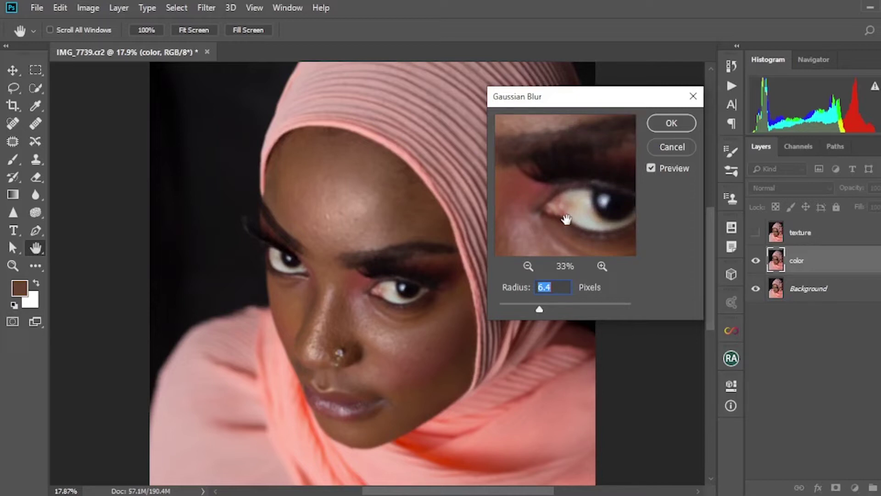
{"action": "left_click", "coordinate": [669, 123]}
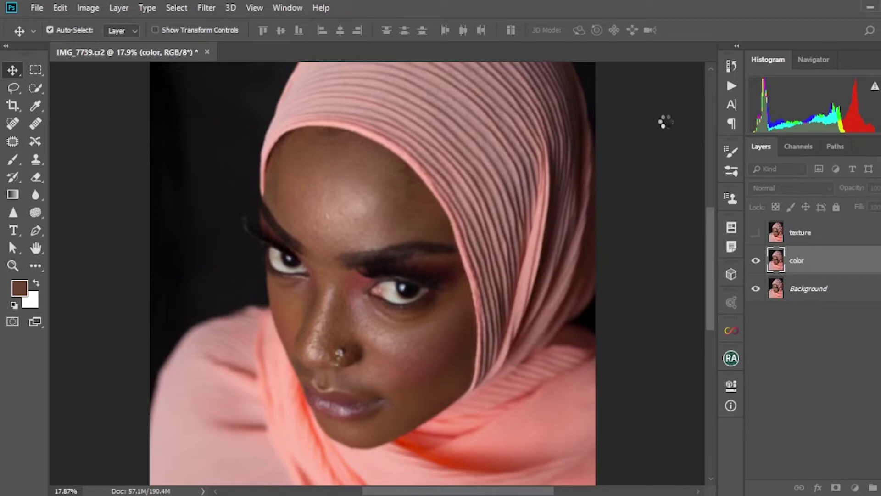
Show the texture layer and run Apply Image on it with color as the source layer, Subtract blending, scale 2 and offset 128.
{"action": "left_click", "coordinate": [830, 234]}
{"action": "left_click", "coordinate": [755, 236]}
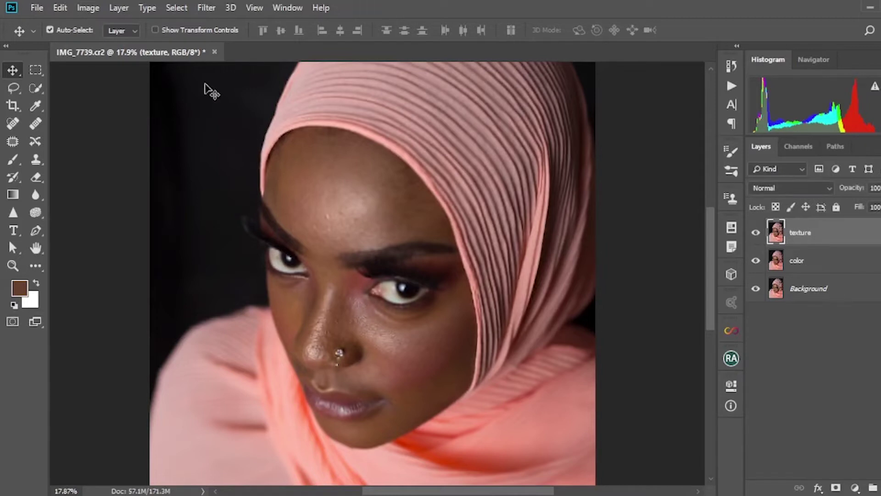
{"action": "left_click", "coordinate": [89, 7]}
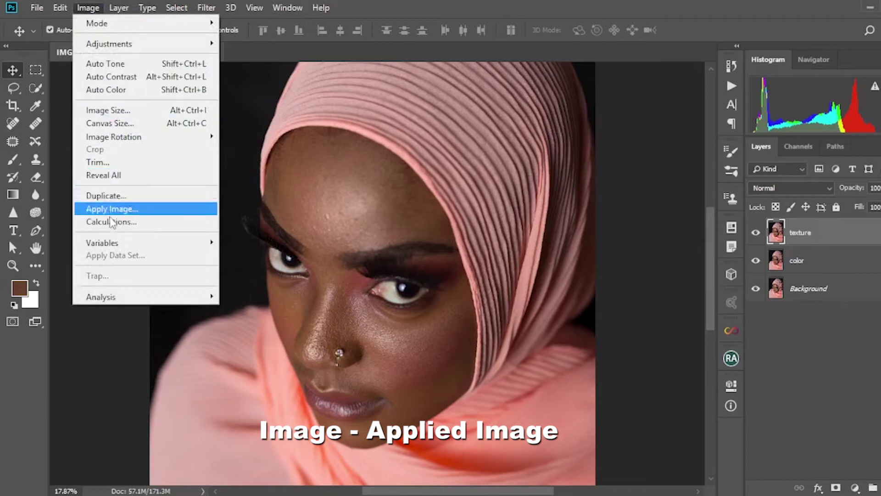
{"action": "left_click", "coordinate": [118, 208]}
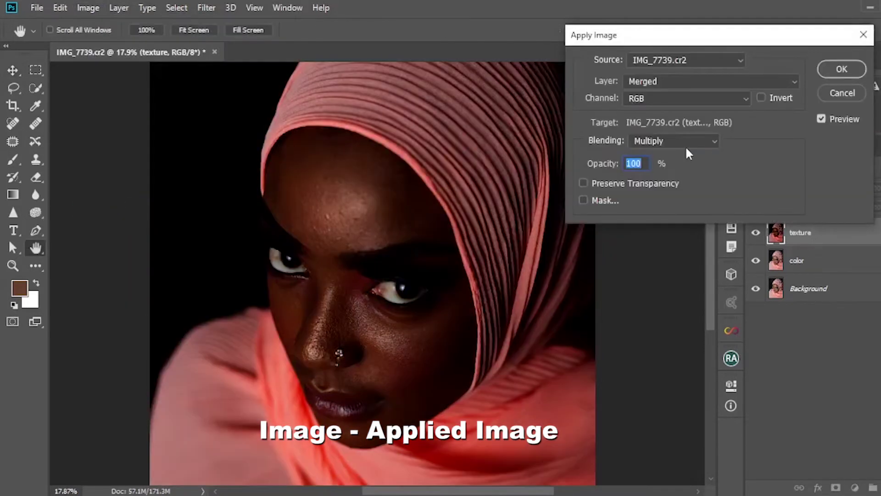
{"action": "left_click_drag", "start_coordinate": [780, 38], "coordinate": [662, 36]}
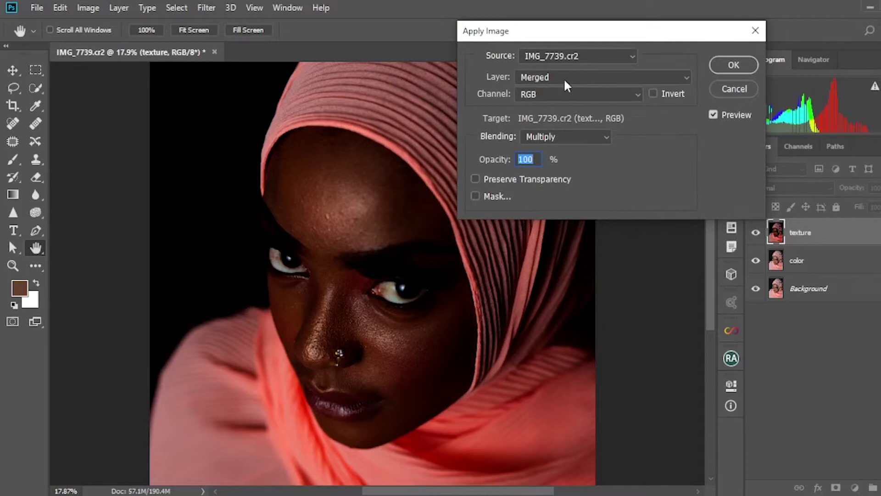
{"action": "left_click", "coordinate": [688, 78]}
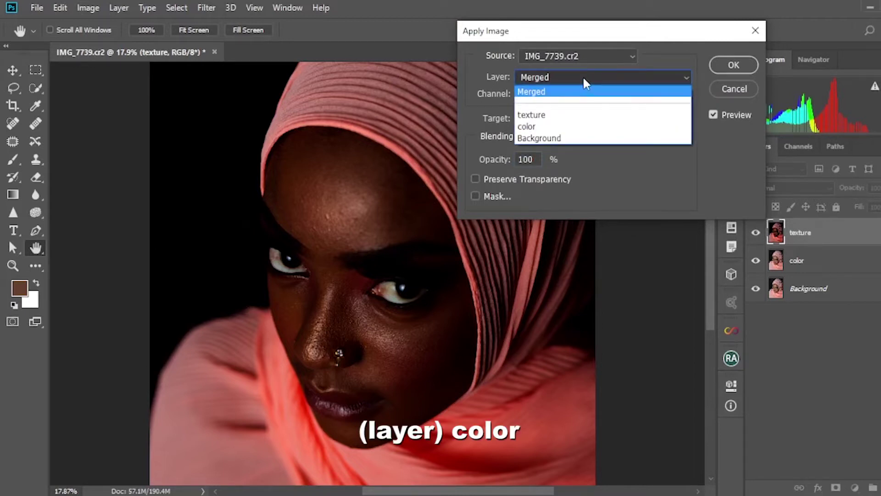
{"action": "left_click", "coordinate": [549, 129]}
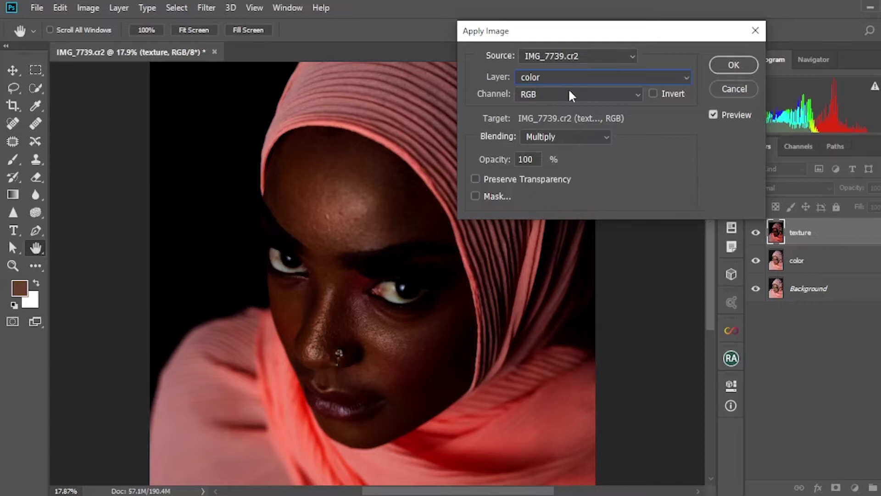
{"action": "left_click", "coordinate": [605, 137]}
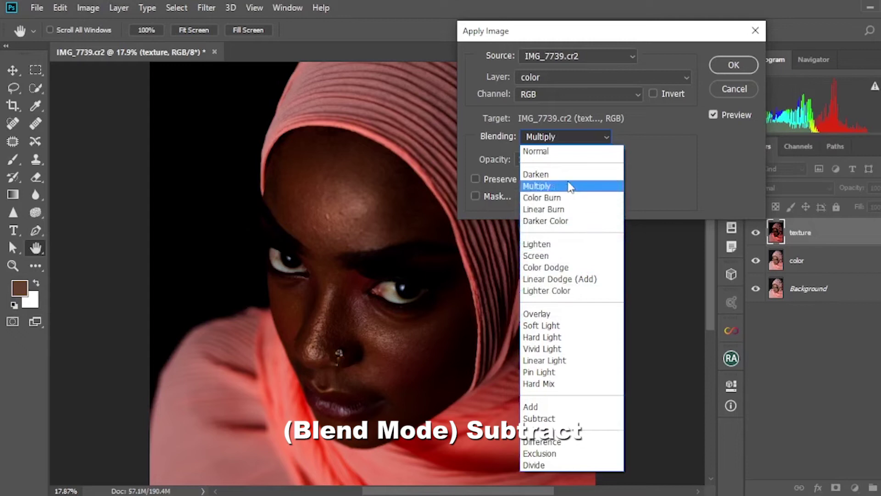
{"action": "left_click", "coordinate": [556, 419]}
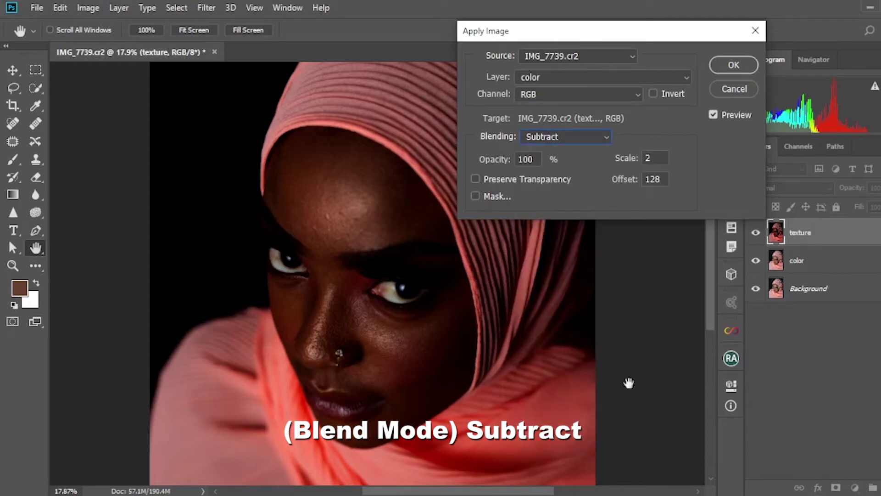
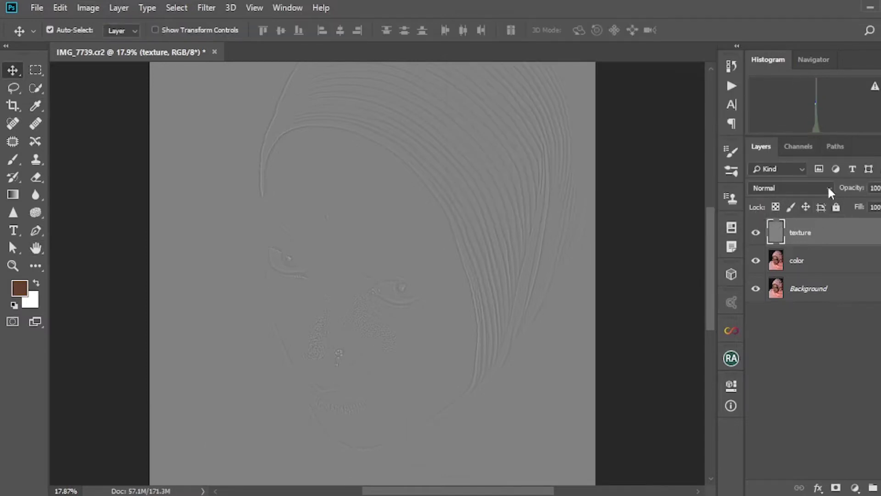
Set the texture layer's blend mode to Linear Light and inspect the face.
{"action": "left_click", "coordinate": [827, 185]}
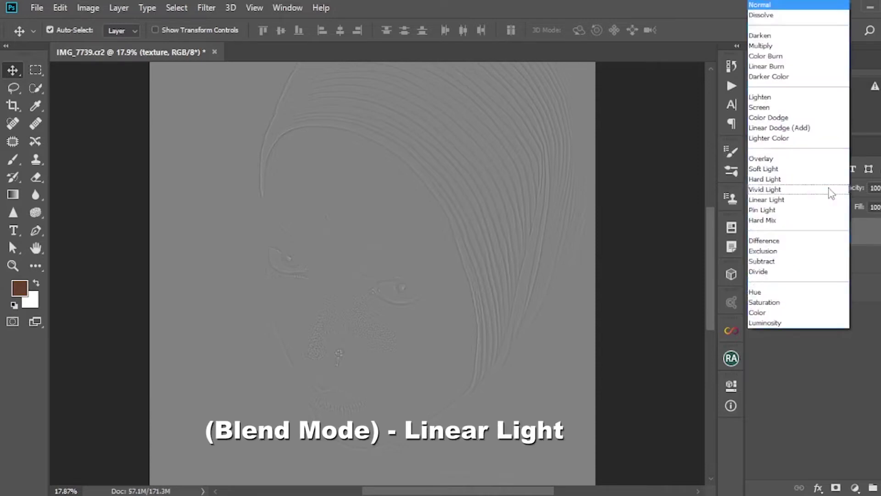
{"action": "left_click", "coordinate": [782, 200]}
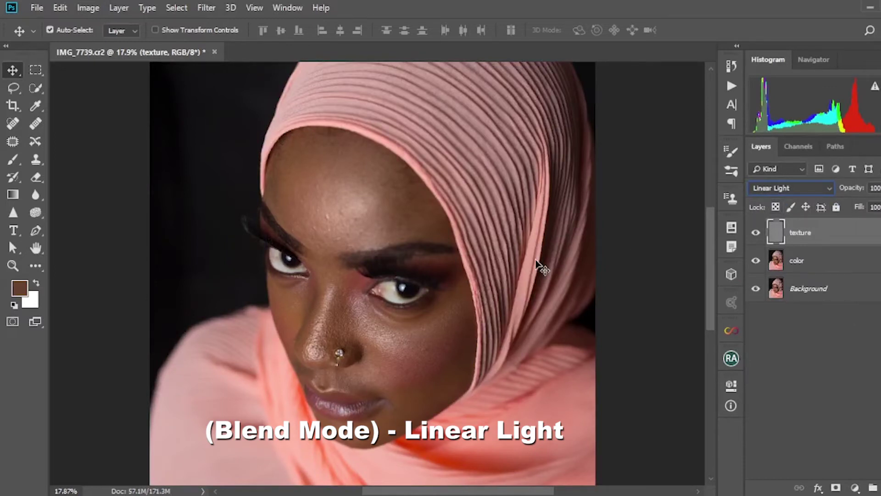
{"action": "scroll", "coordinate": [539, 266], "scroll_direction": "down", "scroll_amount": 3}
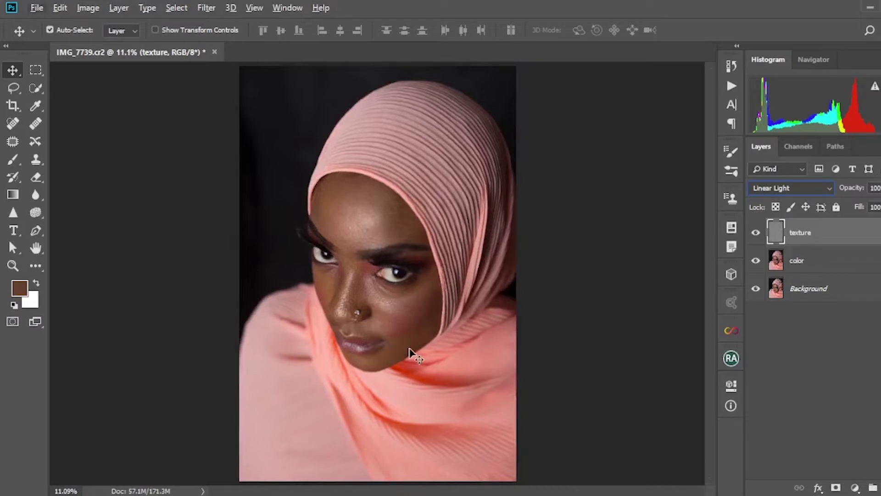
{"action": "scroll", "coordinate": [374, 303], "scroll_direction": "up", "scroll_amount": 4}
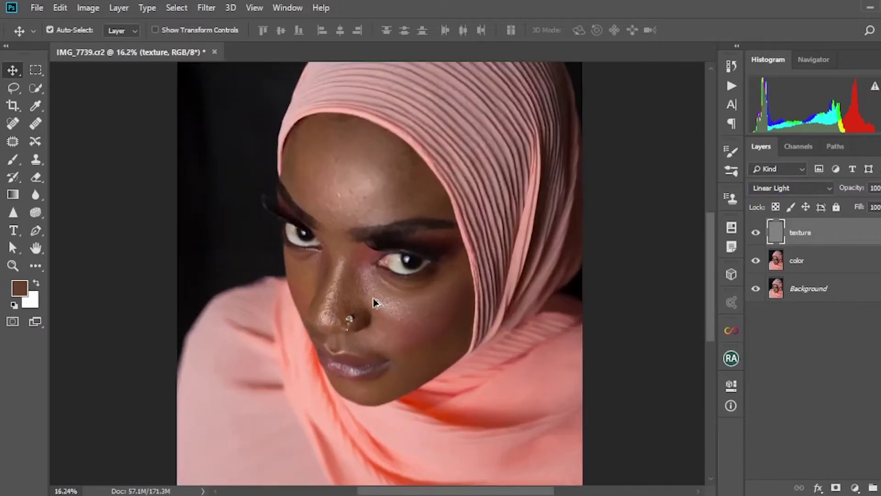
{"action": "scroll", "coordinate": [374, 303], "scroll_direction": "up", "scroll_amount": 2}
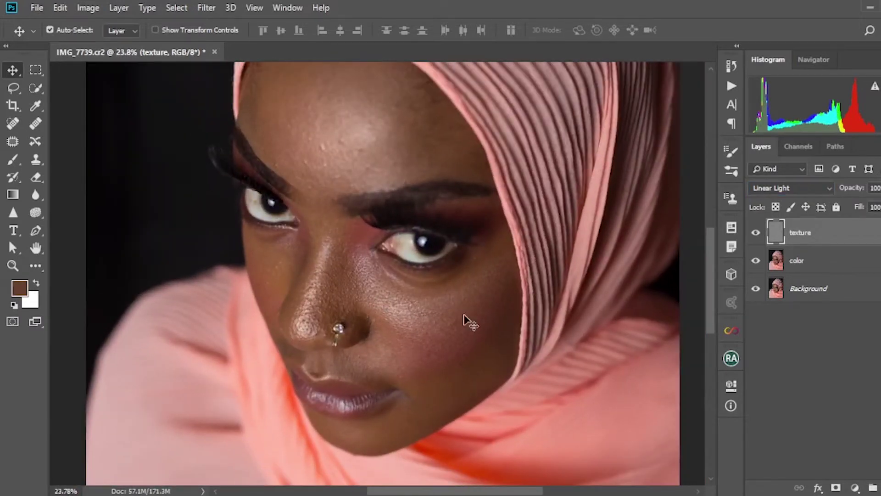
Group the texture and color layers together.
{"action": "left_click_drag", "start_coordinate": [479, 281], "coordinate": [482, 308]}
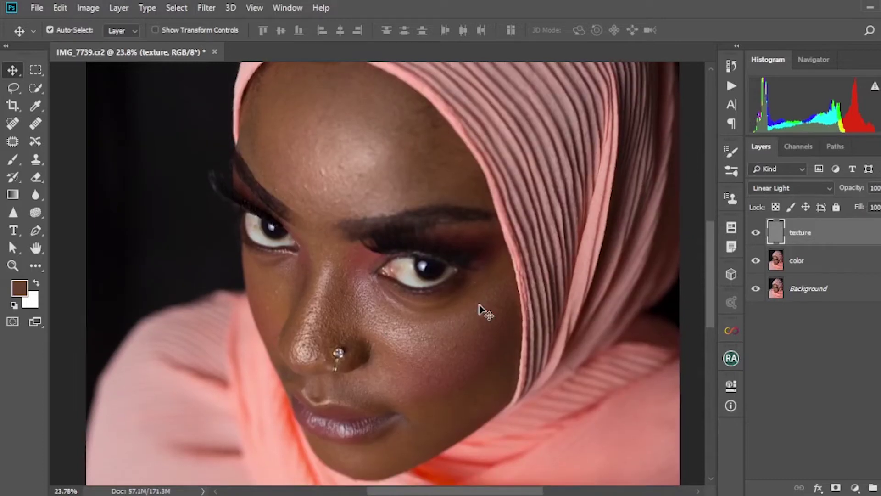
{"action": "left_click", "coordinate": [818, 267]}
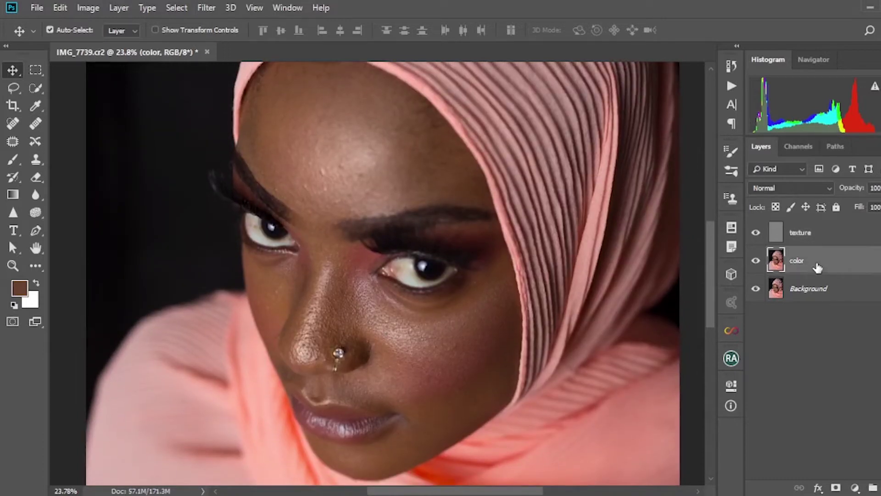
{"action": "left_click", "coordinate": [820, 238]}
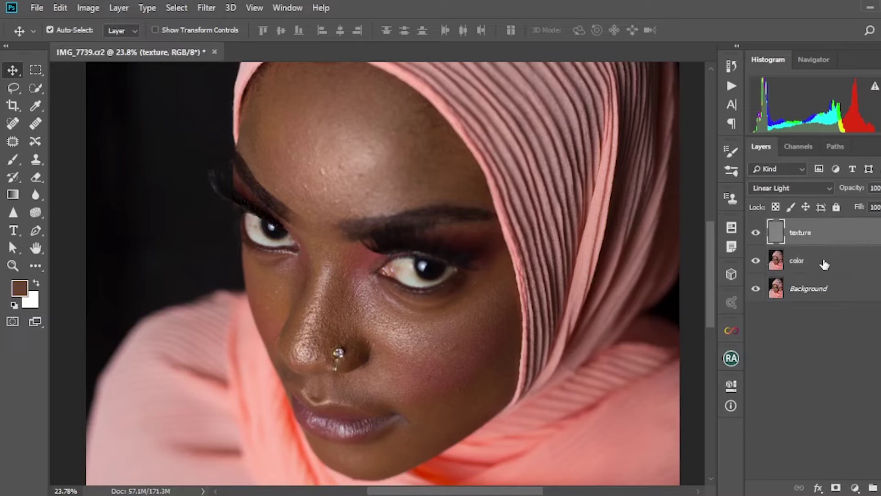
{"action": "left_click", "coordinate": [825, 265]}
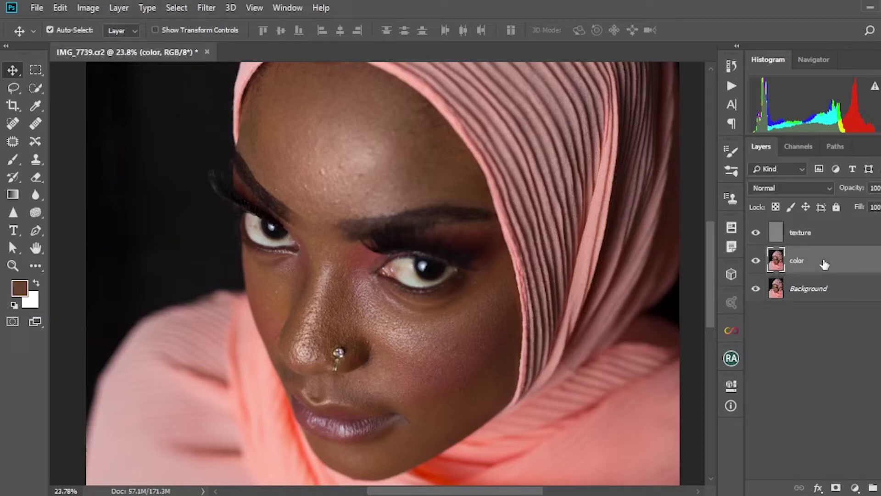
{"action": "left_click", "coordinate": [825, 237], "text": "shift"}
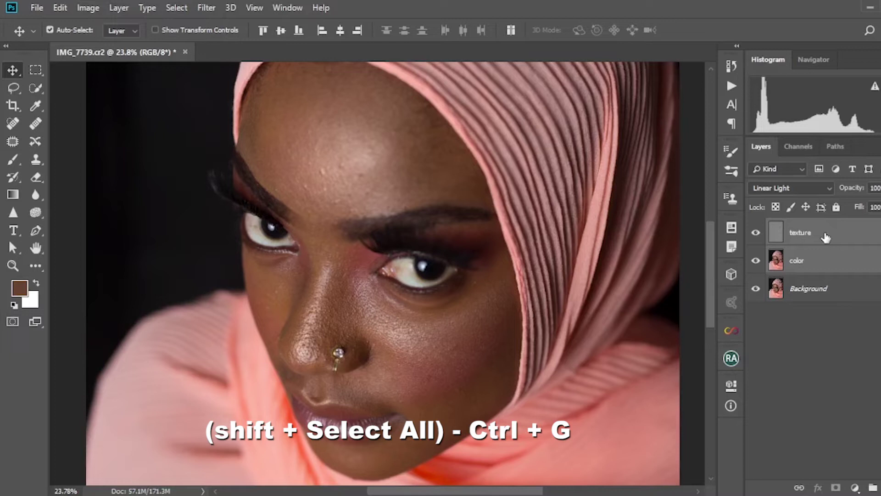
{"action": "key", "text": "ctrl+g"}
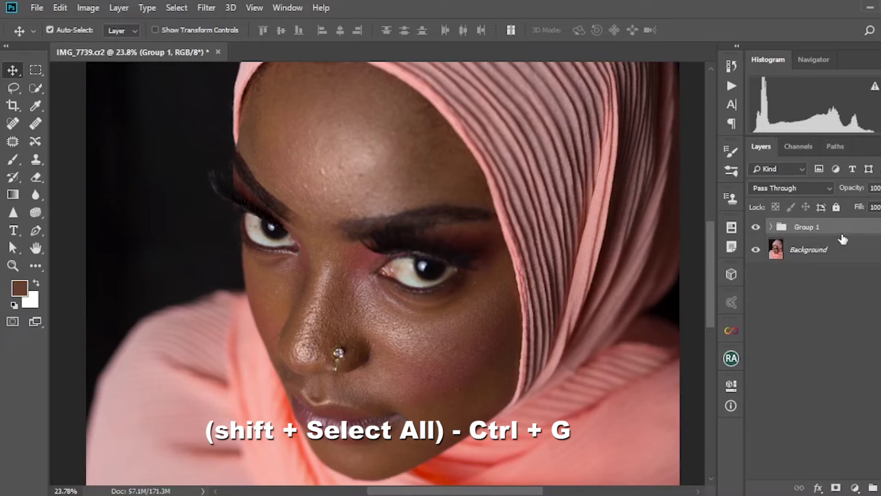
Expand the group and add a new empty layer named tones directly above the color layer.
{"action": "left_click", "coordinate": [772, 227]}
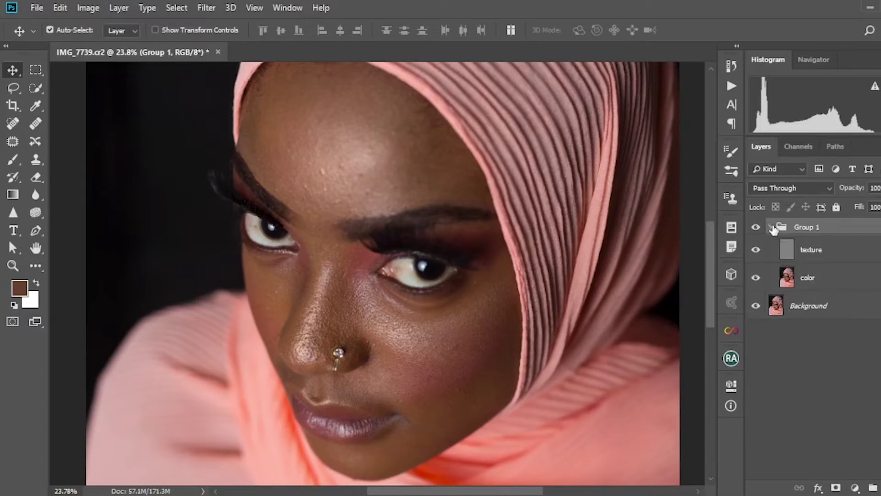
{"action": "left_click", "coordinate": [829, 274]}
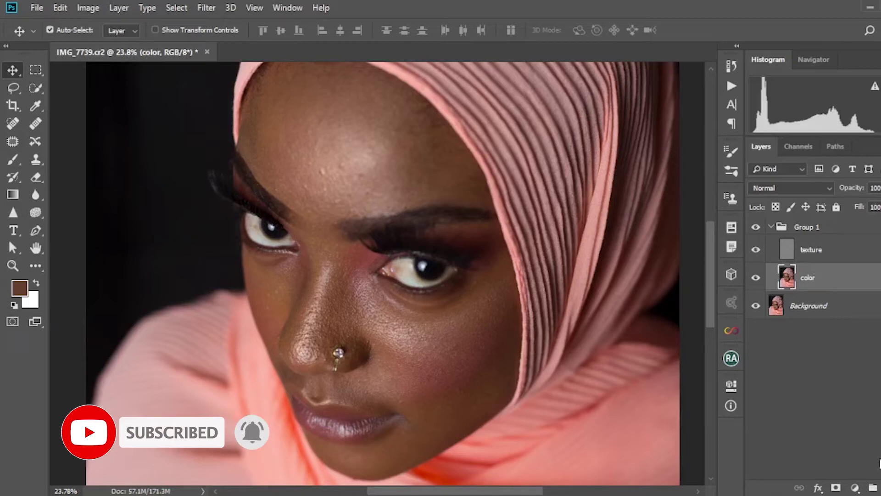
{"action": "key", "text": "ctrl+shift+alt+n"}
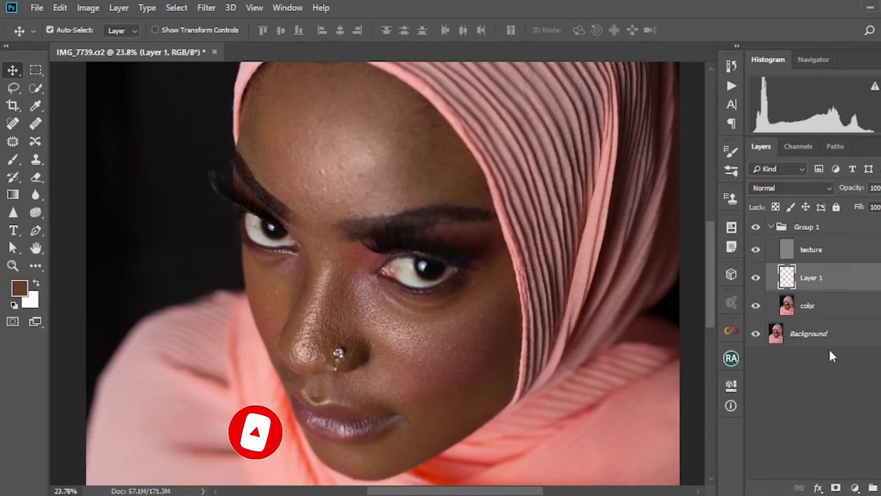
{"action": "double_click", "coordinate": [811, 278]}
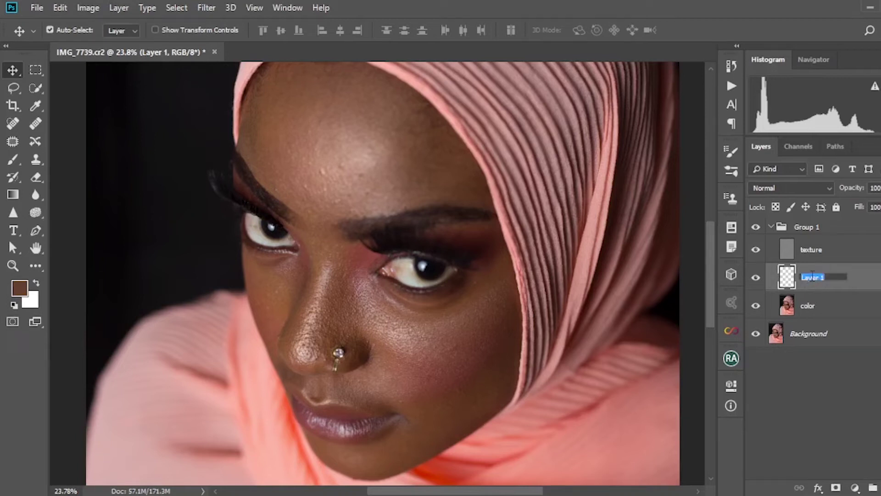
{"action": "key", "text": "BackSpace"}
{"action": "key", "text": "Return"}
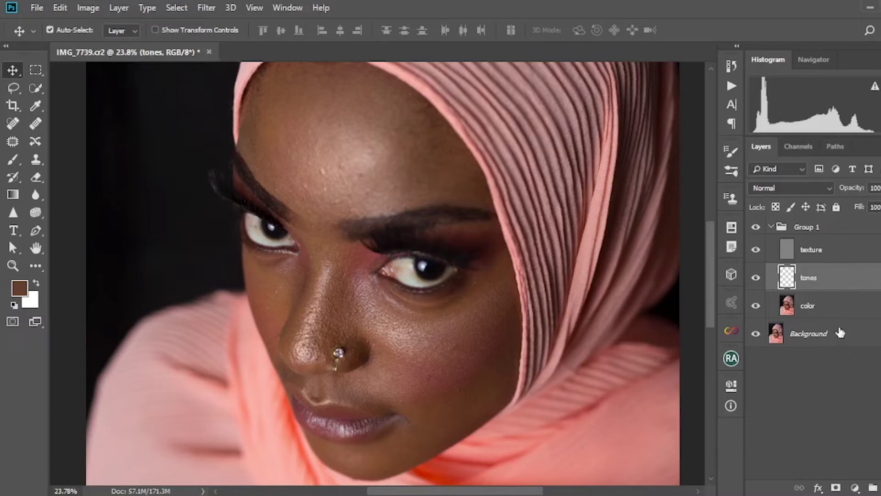
Make the color layer active and choose the Mixer Brush tool.
{"action": "left_click", "coordinate": [838, 308]}
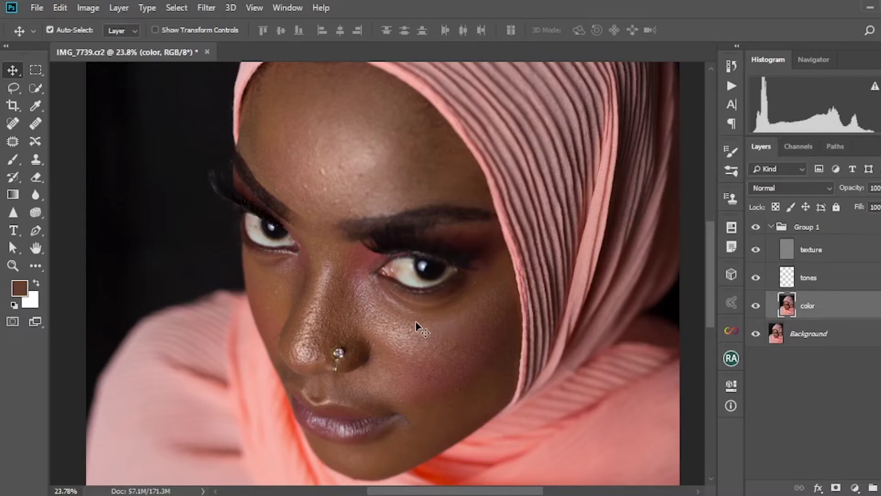
{"action": "left_click_drag", "start_coordinate": [417, 324], "coordinate": [415, 283]}
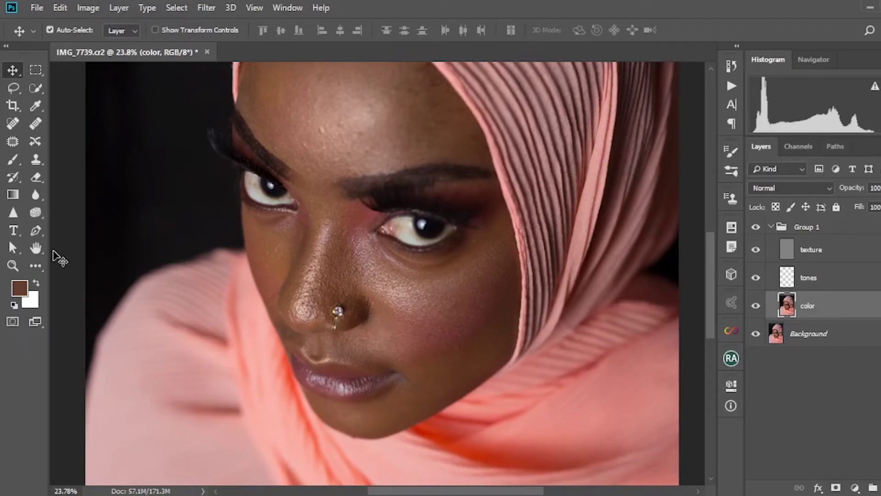
{"action": "key", "text": "b"}
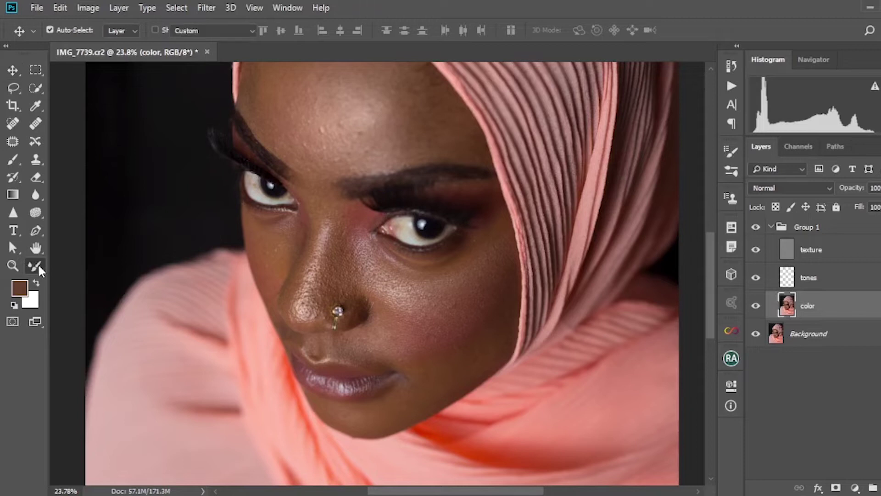
{"action": "left_click", "coordinate": [38, 266]}
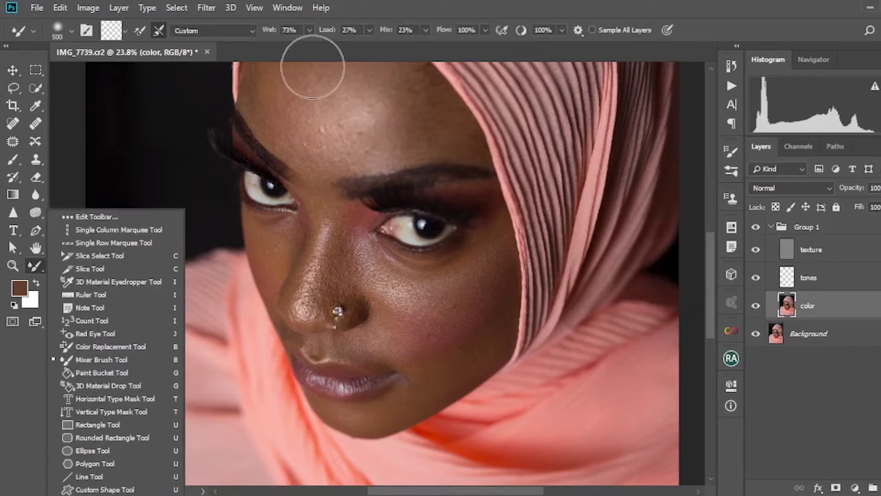
Review the Mixer Brush's Wet, Load and Mix settings.
{"action": "left_click", "coordinate": [310, 30]}
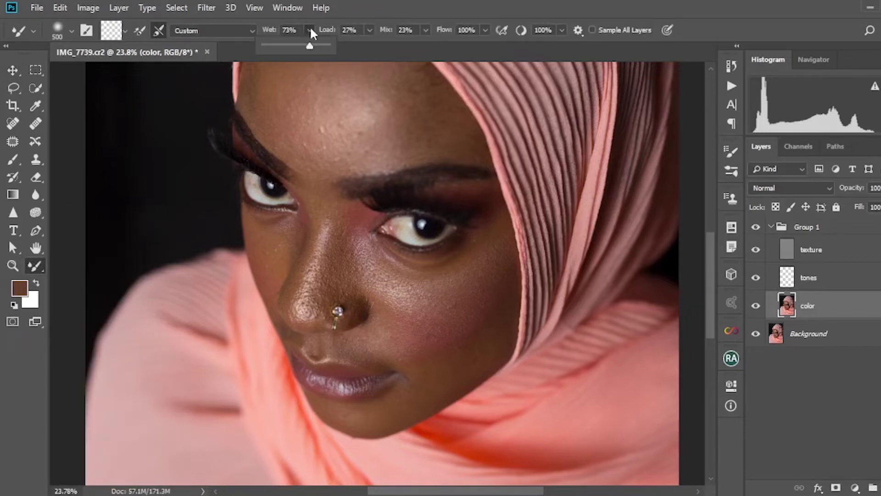
{"action": "left_click", "coordinate": [312, 28]}
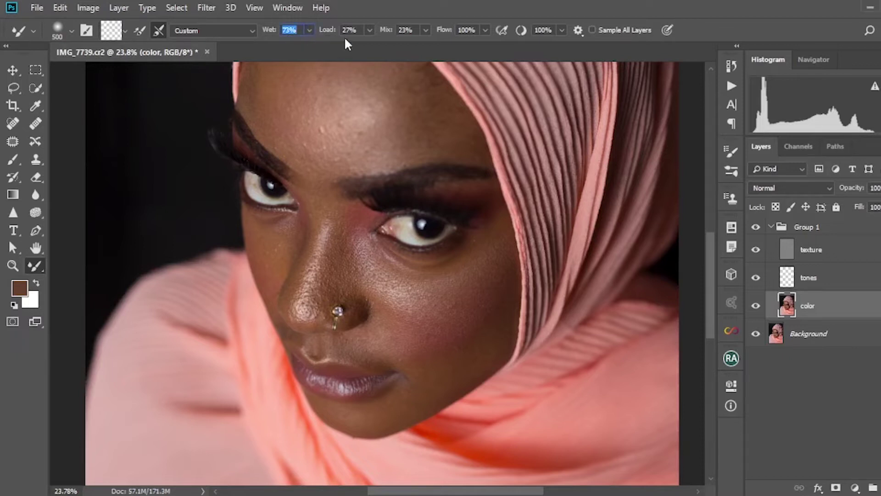
{"action": "left_click", "coordinate": [369, 31]}
{"action": "left_click", "coordinate": [368, 29]}
{"action": "left_click", "coordinate": [426, 31]}
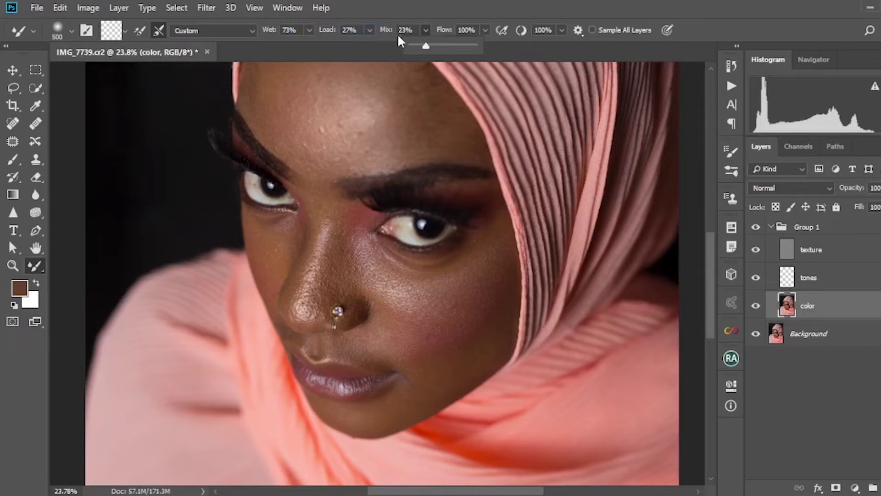
{"action": "left_click", "coordinate": [425, 29]}
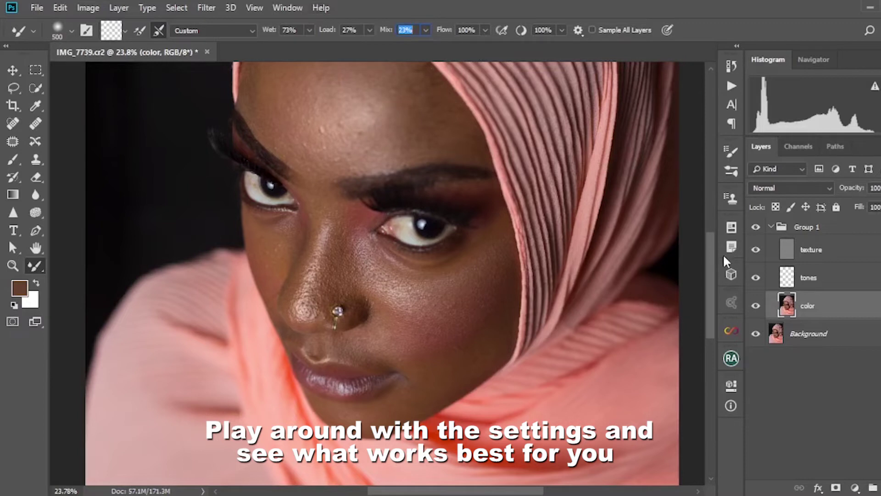
Take up the Mixer Brush again on the color layer and adjust its size to 400 px over the under-eye skin.
{"action": "left_click_drag", "start_coordinate": [712, 264], "coordinate": [709, 240]}
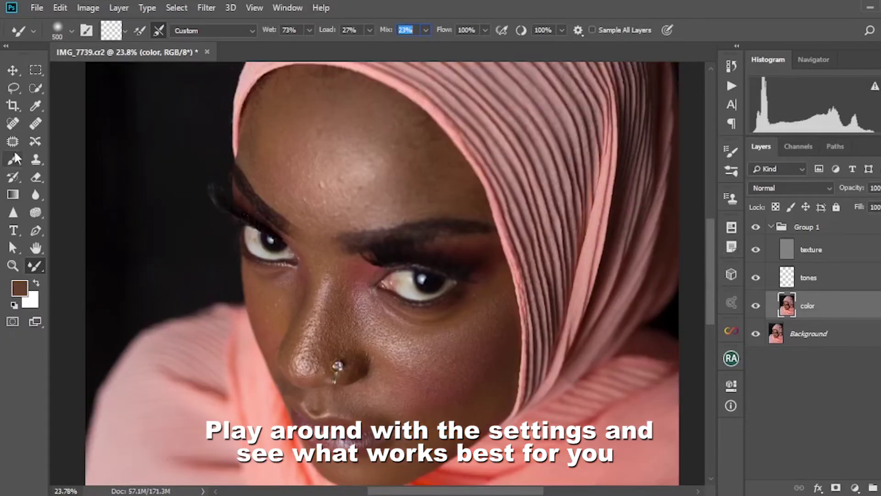
{"action": "left_click", "coordinate": [12, 73]}
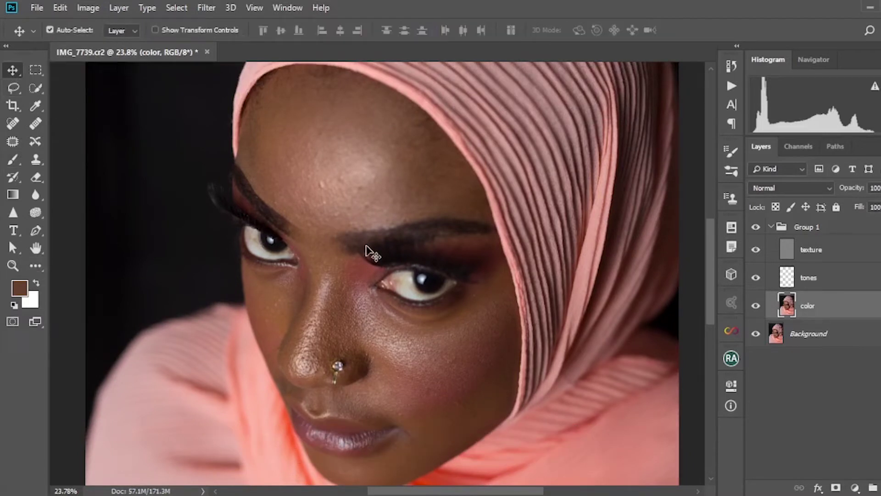
{"action": "left_click", "coordinate": [33, 266]}
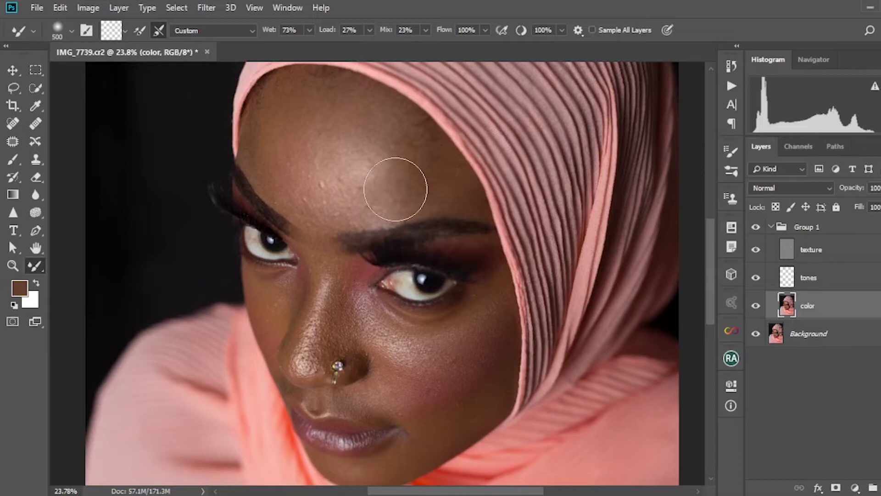
{"action": "left_click_drag", "start_coordinate": [378, 323], "coordinate": [378, 288]}
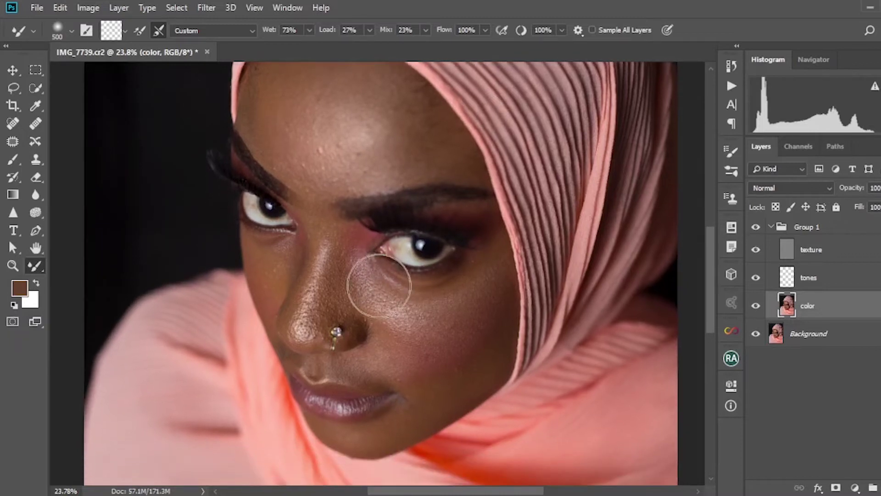
{"action": "key", "text": "bracketleft"}
{"action": "key", "text": "bracketleft"}
{"action": "key", "text": "bracketleft"}
{"action": "key", "text": "bracketleft"}
{"action": "key", "text": "bracketleft"}
{"action": "key", "text": "bracketleft"}
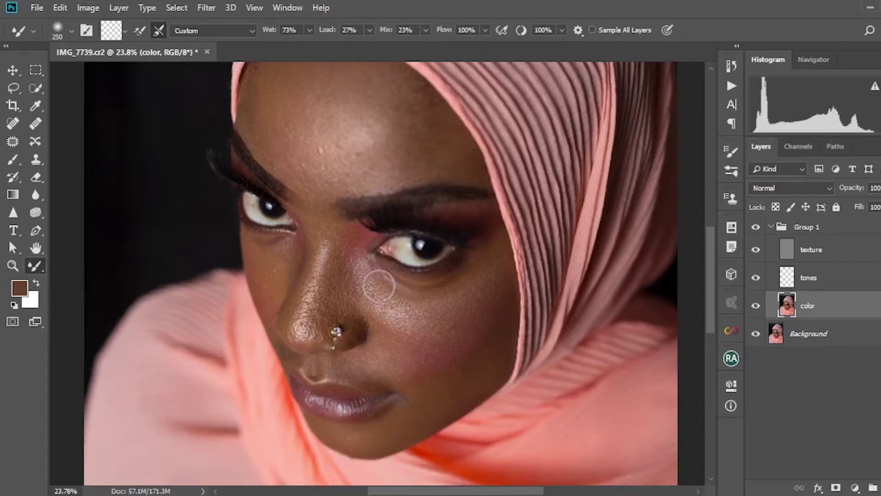
{"action": "key", "text": "bracketright"}
{"action": "key", "text": "bracketright"}
Reduce the Mixer Brush to 150 px while on the texture layer and make the color layer active again.
{"action": "left_click", "coordinate": [829, 255]}
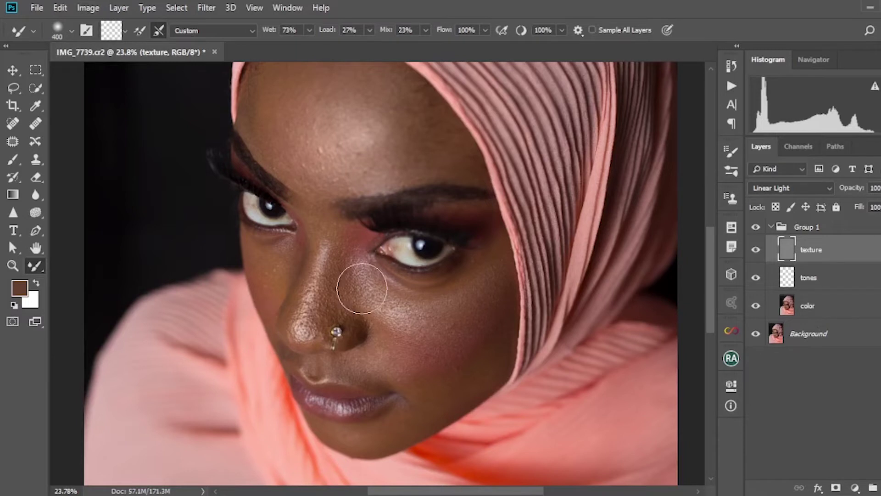
{"action": "key", "text": "bracketleft"}
{"action": "key", "text": "bracketleft"}
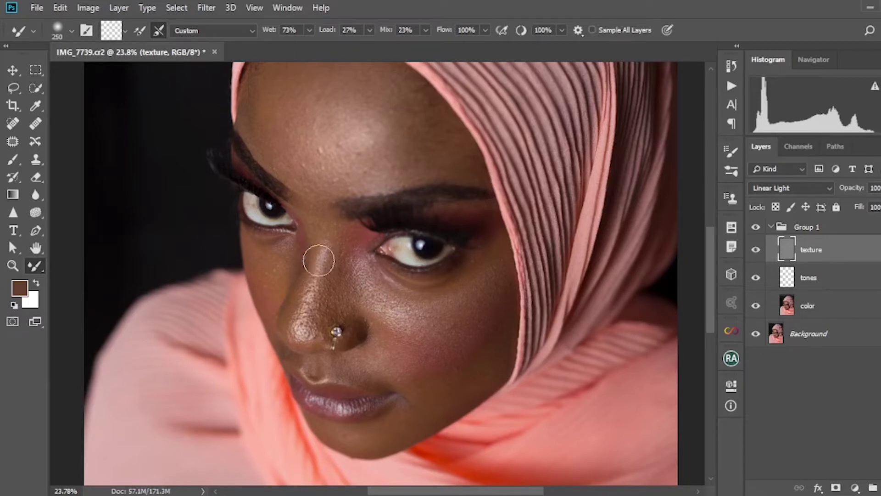
{"action": "key", "text": "bracketleft"}
{"action": "key", "text": "bracketleft"}
{"action": "key", "text": "bracketleft"}
{"action": "key", "text": "shift+alt+n"}
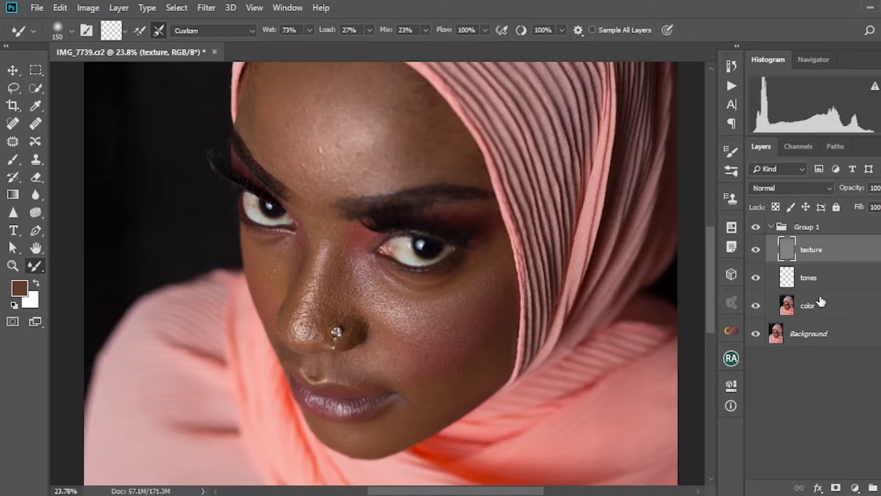
{"action": "left_click", "coordinate": [821, 302]}
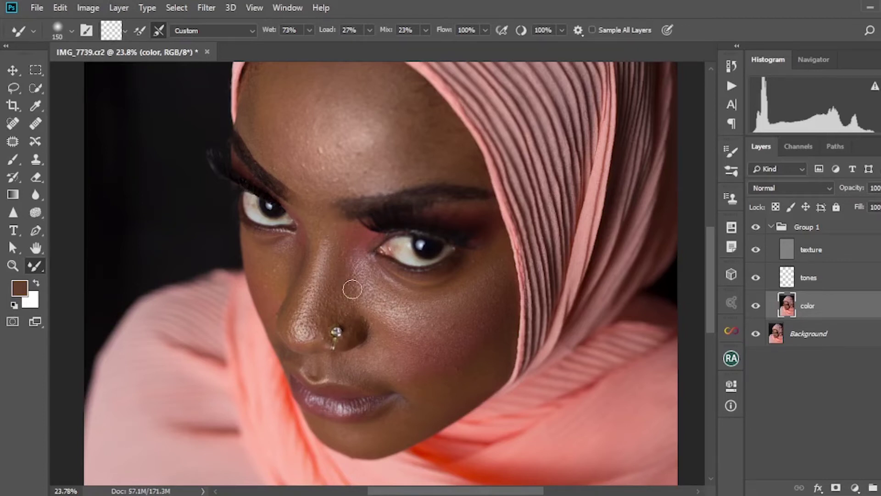
Blend the skin tones under the eye and across the cheek on the color layer, enlarging the Mixer Brush from 250 to 400 px.
{"action": "key", "text": "bracketright"}
{"action": "key", "text": "bracketright"}
{"action": "key", "text": "bracketright"}
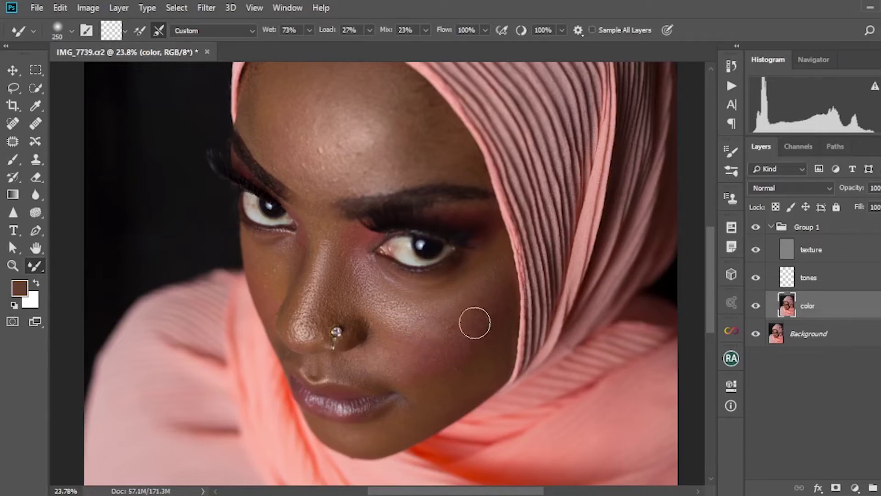
{"action": "key", "text": "bracketright"}
{"action": "key", "text": "bracketright"}
{"action": "key", "text": "bracketright"}
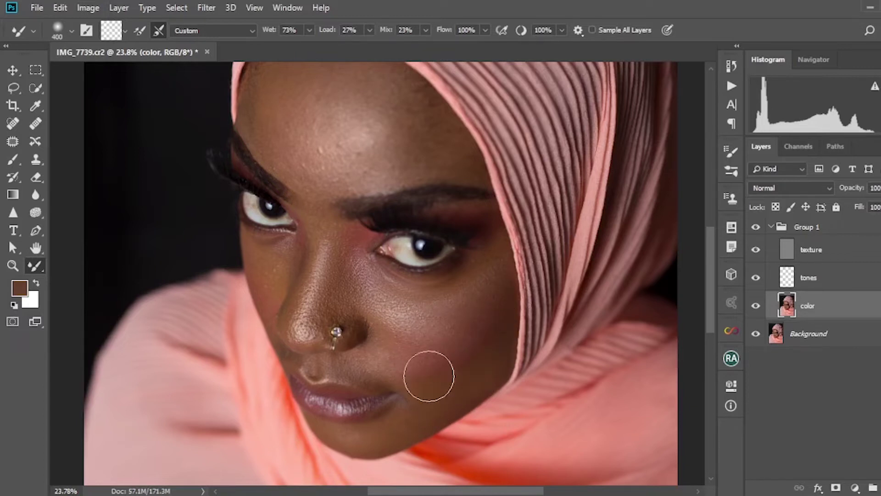
Smooth the skin beside the mouth corner with a 200 px Mixer Brush and near the outer eye with 300 px.
{"action": "key", "text": "bracketleft"}
{"action": "key", "text": "bracketleft"}
{"action": "key", "text": "bracketleft"}
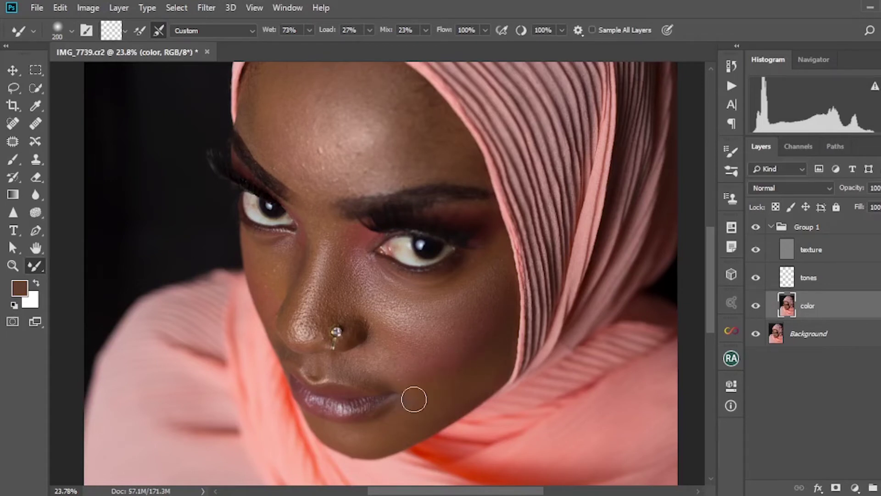
{"action": "key", "text": "bracketright"}
{"action": "key", "text": "bracketright"}
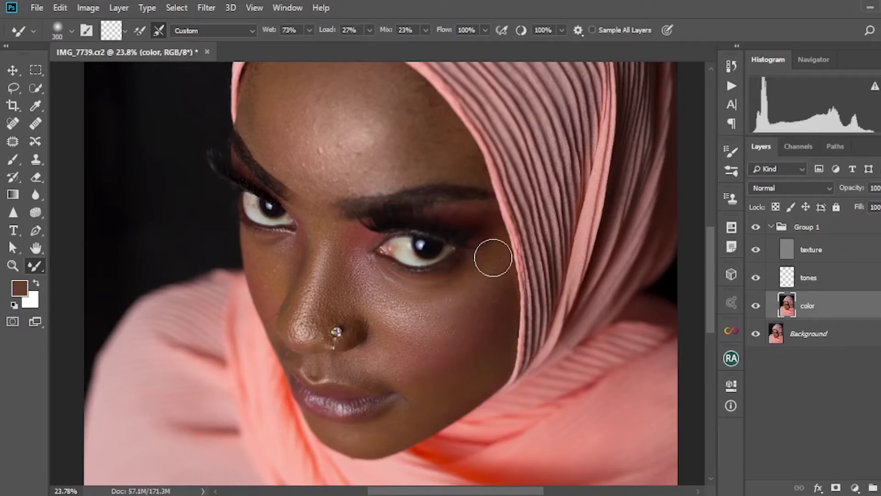
Blend the skin along the nose bridge and between the eyes, starting with a 175 px Mixer Brush.
{"action": "key", "text": "bracketleft"}
{"action": "key", "text": "bracketleft"}
{"action": "key", "text": "bracketleft"}
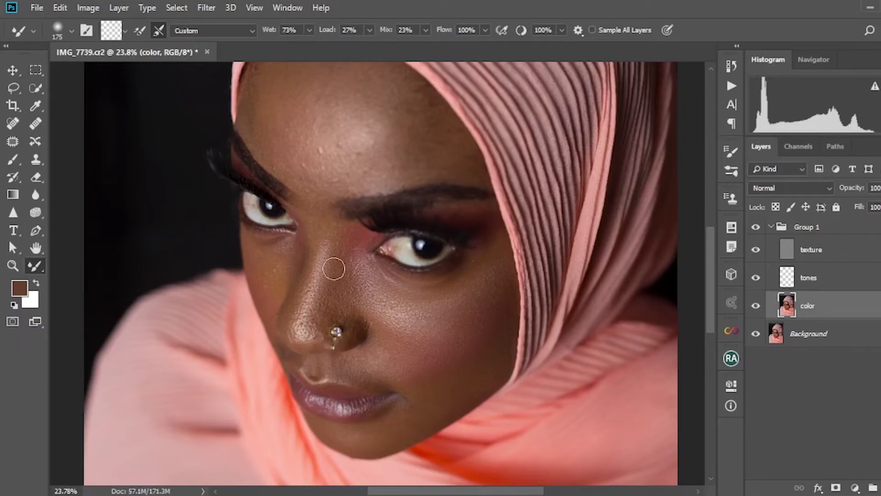
{"action": "key", "text": "bracketright"}
{"action": "key", "text": "bracketright"}
{"action": "left_click", "coordinate": [354, 238]}
{"action": "key", "text": "bracketleft"}
{"action": "key", "text": "bracketleft"}
Blend the forehead tones on the color layer, enlarging the Mixer Brush from 300 to 600 px.
{"action": "left_click_drag", "start_coordinate": [366, 197], "coordinate": [365, 266]}
{"action": "key", "text": "bracketright"}
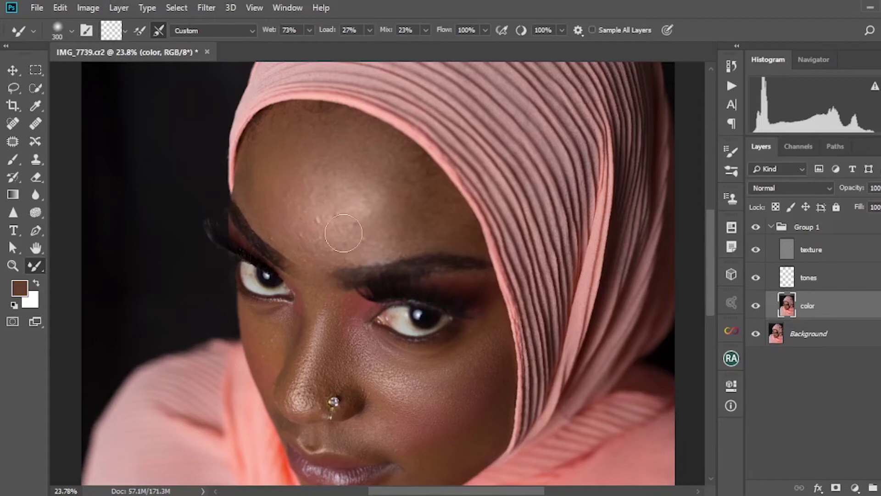
{"action": "key", "text": "bracketright"}
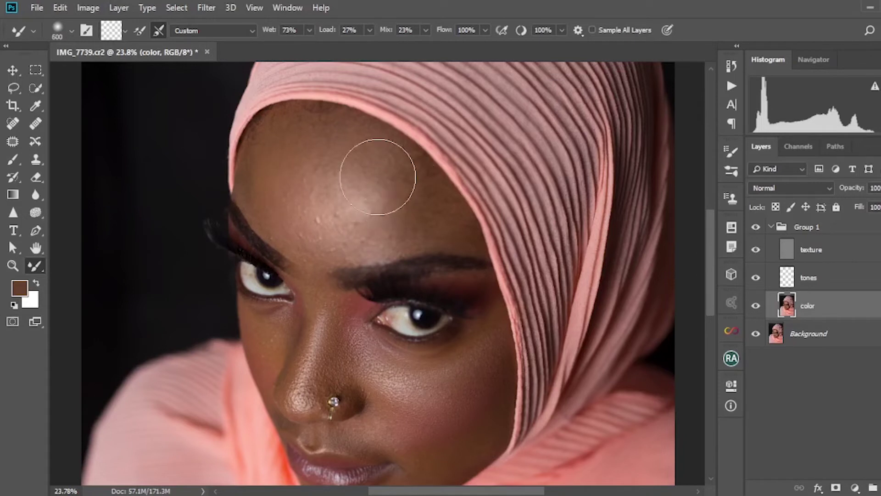
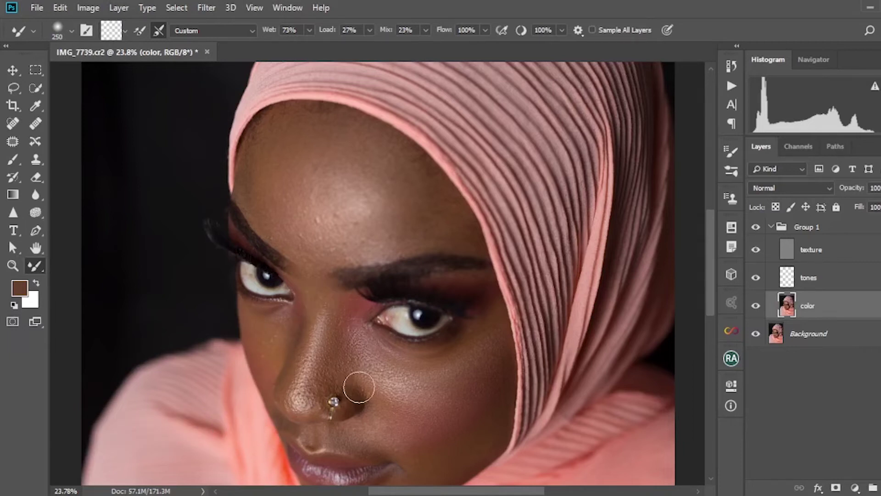
Blend the tones across the lower cheek and toward the jaw with a 400 px Mixer Brush.
{"action": "scroll", "coordinate": [378, 399], "scroll_direction": "down", "scroll_amount": 3}
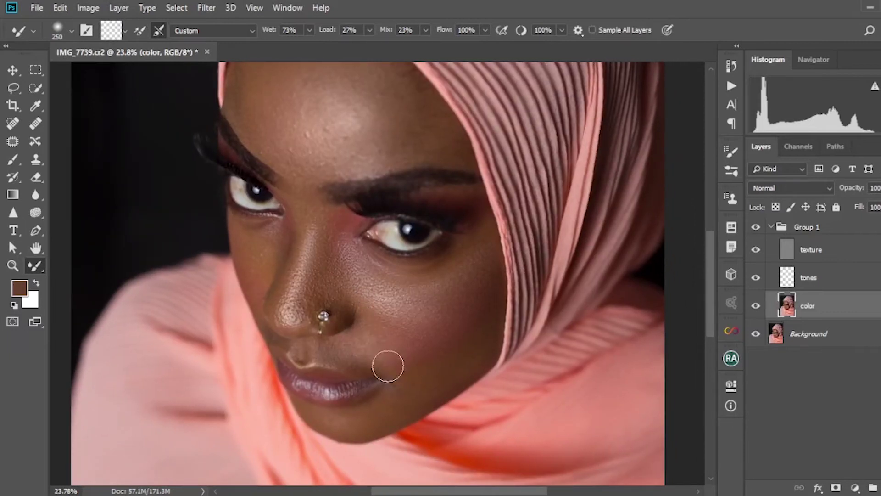
{"action": "key", "text": "bracketright"}
{"action": "key", "text": "bracketright"}
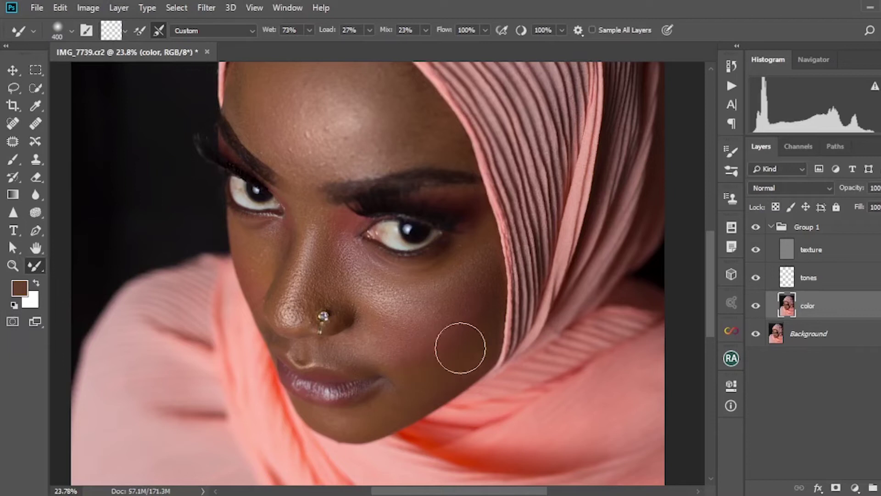
Blend the skin above the upper lip and beside the nostril, reducing the Mixer Brush from 200 to 125 px.
{"action": "key", "text": "bracketleft"}
{"action": "key", "text": "bracketleft"}
{"action": "key", "text": "bracketleft"}
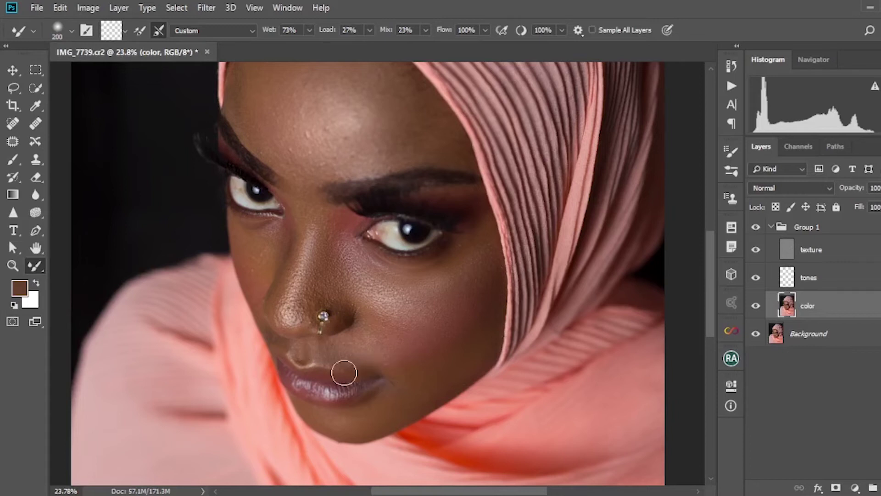
{"action": "key", "text": "bracketleft"}
{"action": "key", "text": "bracketleft"}
{"action": "scroll", "coordinate": [327, 394], "scroll_direction": "up", "scroll_amount": 3}
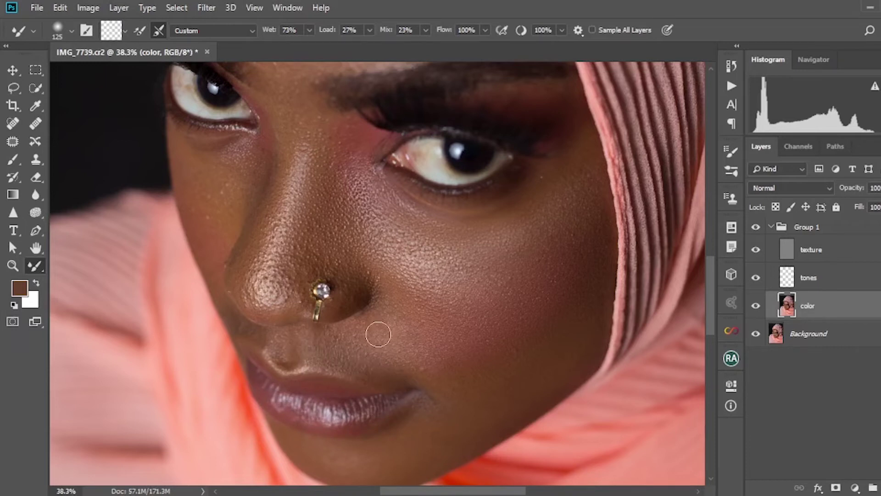
Compare the face before and after retouching by hiding Group 1 and showing it again.
{"action": "scroll", "coordinate": [414, 294], "scroll_direction": "down", "scroll_amount": 2}
{"action": "scroll", "coordinate": [416, 296], "scroll_direction": "down", "scroll_amount": 2}
{"action": "scroll", "coordinate": [421, 296], "scroll_direction": "up", "scroll_amount": 1}
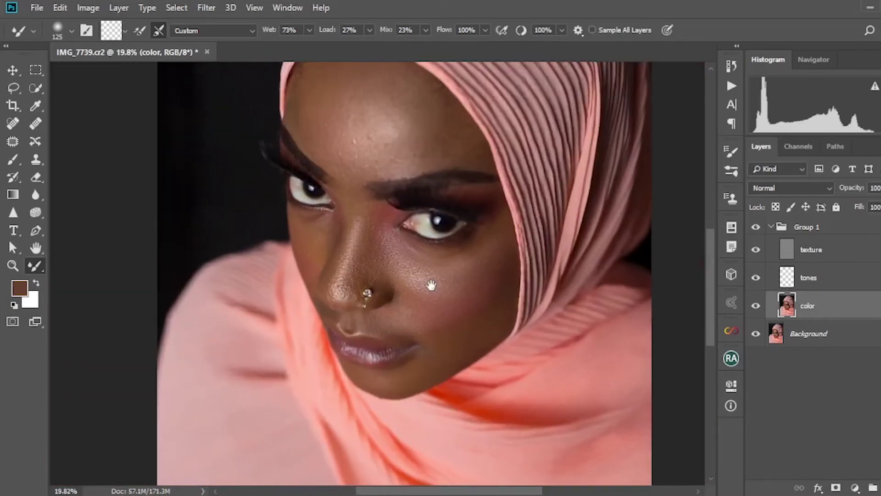
{"action": "left_click_drag", "start_coordinate": [431, 285], "coordinate": [398, 336]}
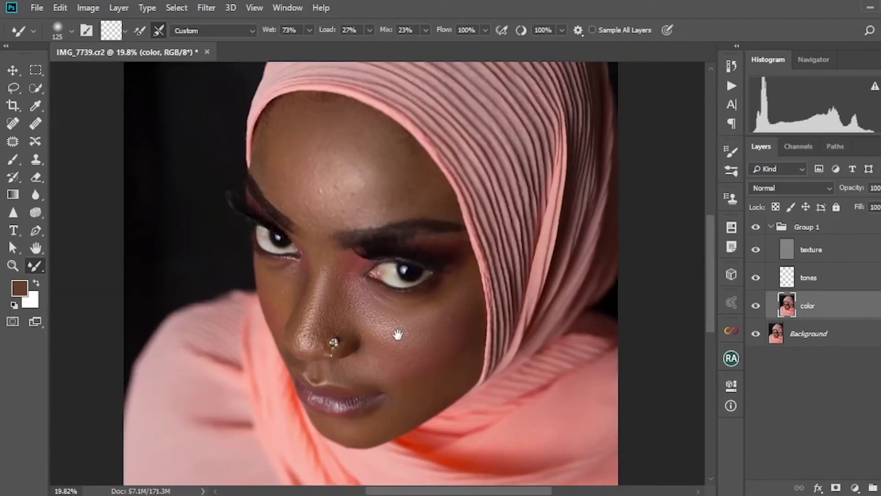
{"action": "left_click", "coordinate": [757, 227]}
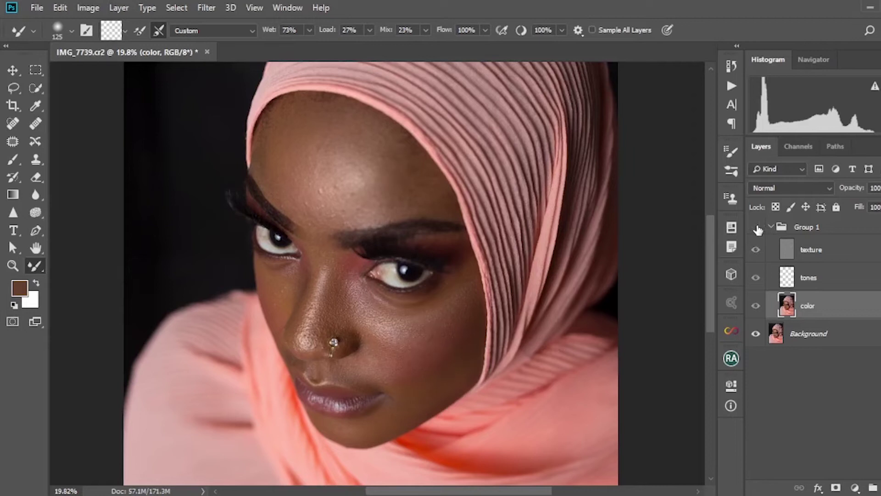
{"action": "left_click", "coordinate": [757, 227]}
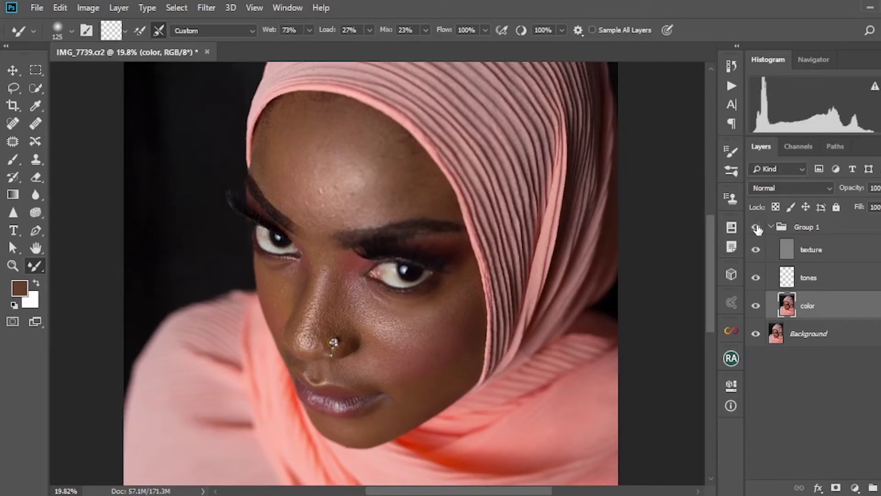
Blend the tones around the inner eye corner, beside the nose and across both cheeks with a 200 px Mixer Brush.
{"action": "scroll", "coordinate": [381, 315], "scroll_direction": "up", "scroll_amount": 4}
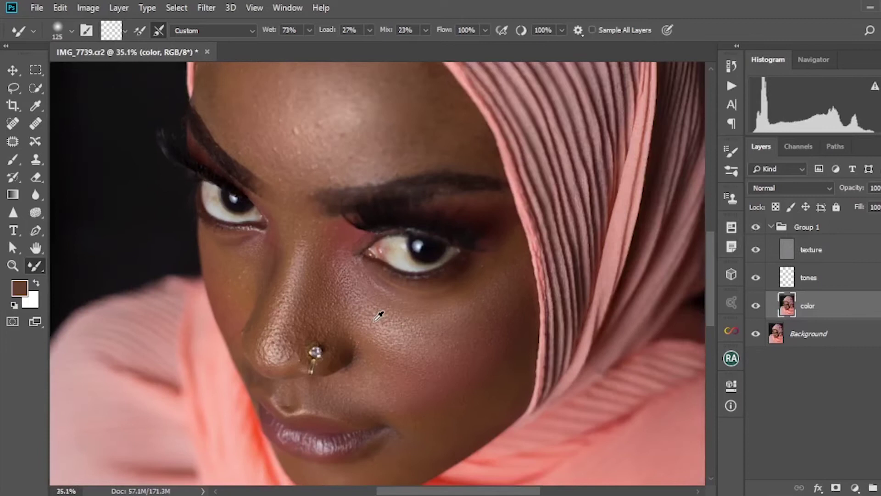
{"action": "key", "text": "bracketright"}
{"action": "key", "text": "bracketright"}
{"action": "key", "text": "bracketright"}
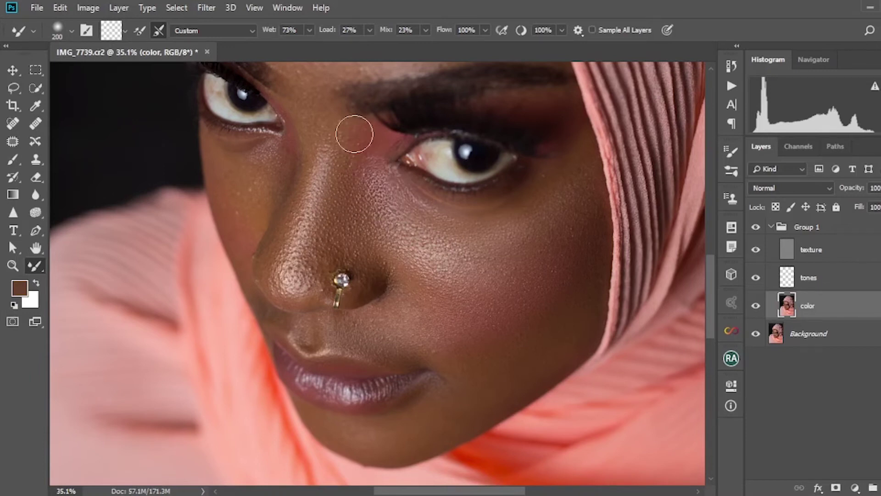
{"action": "left_click_drag", "start_coordinate": [325, 193], "coordinate": [378, 283]}
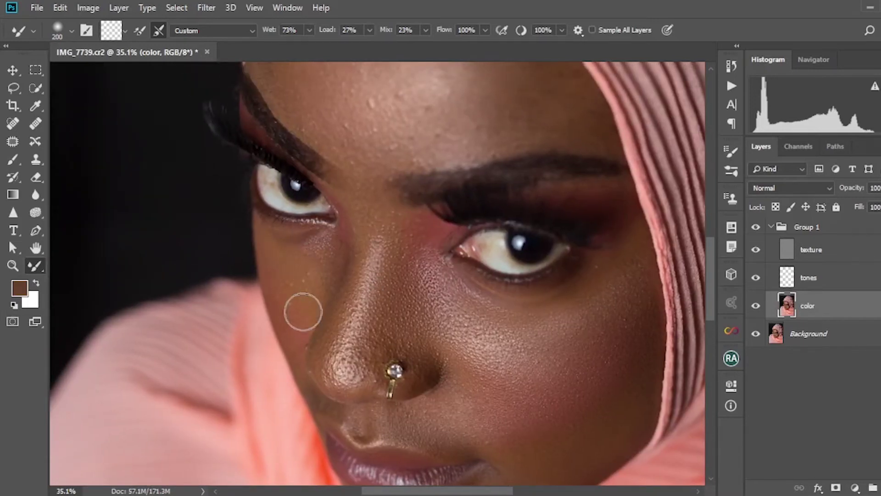
{"action": "mouse_move", "coordinate": [413, 256]}
{"action": "left_mouse_down"}
{"action": "mouse_move", "coordinate": [402, 293]}
{"action": "mouse_move", "coordinate": [414, 264]}
{"action": "mouse_move", "coordinate": [462, 314]}
{"action": "mouse_move", "coordinate": [431, 290]}
{"action": "mouse_move", "coordinate": [429, 270]}
{"action": "mouse_move", "coordinate": [524, 320]}
{"action": "mouse_move", "coordinate": [478, 315]}
{"action": "mouse_move", "coordinate": [546, 334]}
{"action": "mouse_move", "coordinate": [552, 328]}
{"action": "mouse_move", "coordinate": [533, 372]}
{"action": "left_mouse_up"}
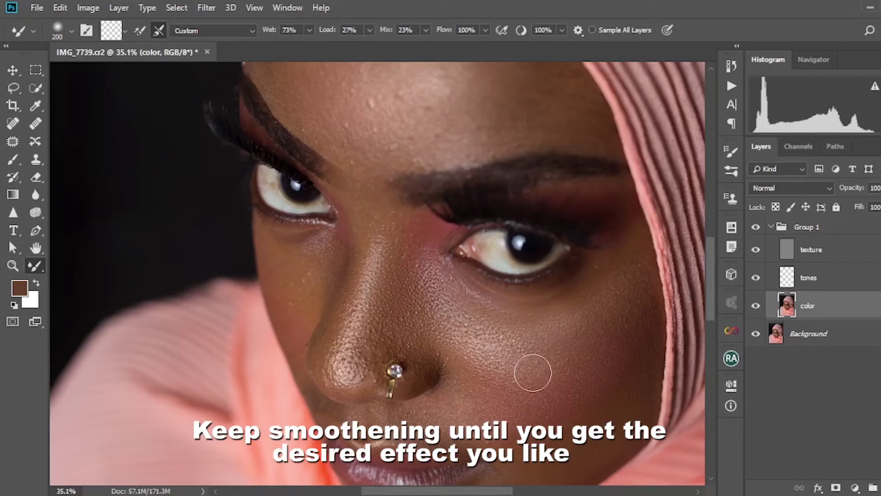
Smooth the forehead tones with an enlarged Mixer Brush, and refine the side of the forehead and the nose bridge at 300 px.
{"action": "scroll", "coordinate": [533, 372], "scroll_direction": "down", "scroll_amount": 3}
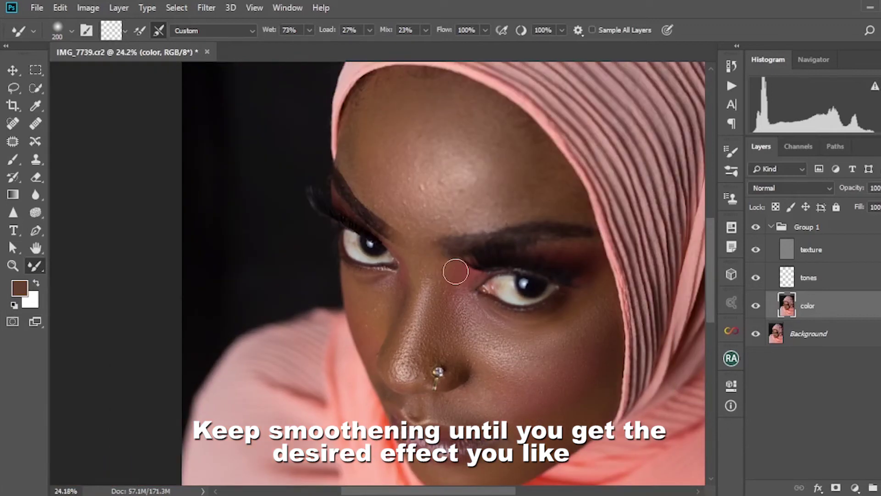
{"action": "key", "text": "bracketright"}
{"action": "key", "text": "bracketright"}
{"action": "key", "text": "bracketright"}
{"action": "key", "text": "bracketright"}
{"action": "mouse_move", "coordinate": [465, 168]}
{"action": "left_mouse_down"}
{"action": "mouse_move", "coordinate": [545, 196]}
{"action": "mouse_move", "coordinate": [508, 170]}
{"action": "mouse_move", "coordinate": [529, 184]}
{"action": "mouse_move", "coordinate": [503, 181]}
{"action": "left_mouse_up"}
{"action": "key", "text": "bracketleft"}
{"action": "key", "text": "bracketleft"}
{"action": "mouse_move", "coordinate": [511, 138]}
{"action": "left_mouse_down"}
{"action": "mouse_move", "coordinate": [501, 176]}
{"action": "mouse_move", "coordinate": [391, 110]}
{"action": "mouse_move", "coordinate": [368, 153]}
{"action": "mouse_move", "coordinate": [366, 145]}
{"action": "mouse_move", "coordinate": [391, 196]}
{"action": "mouse_move", "coordinate": [375, 178]}
{"action": "mouse_move", "coordinate": [426, 201]}
{"action": "mouse_move", "coordinate": [415, 252]}
{"action": "mouse_move", "coordinate": [441, 222]}
{"action": "mouse_move", "coordinate": [481, 204]}
{"action": "mouse_move", "coordinate": [444, 190]}
{"action": "mouse_move", "coordinate": [507, 153]}
{"action": "mouse_move", "coordinate": [501, 184]}
{"action": "mouse_move", "coordinate": [530, 193]}
{"action": "mouse_move", "coordinate": [501, 209]}
{"action": "mouse_move", "coordinate": [531, 194]}
{"action": "left_mouse_up"}
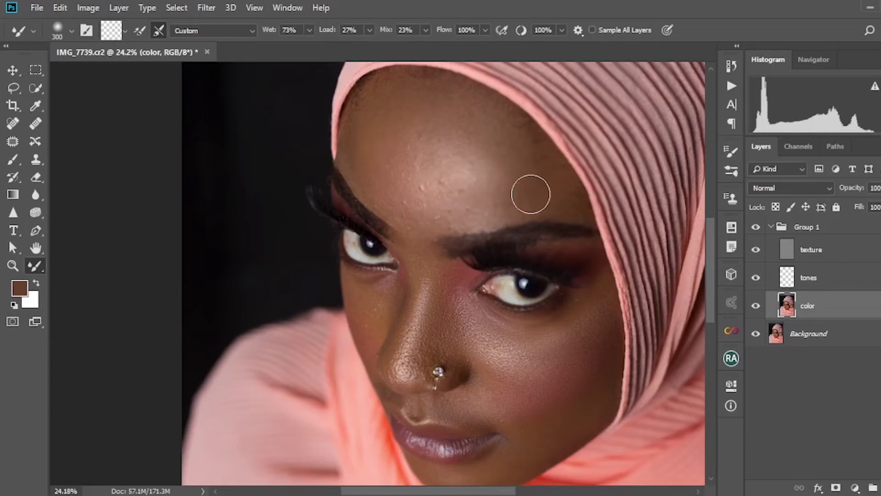
{"action": "left_click_drag", "start_coordinate": [442, 305], "coordinate": [414, 224]}
{"action": "mouse_move", "coordinate": [462, 295]}
{"action": "left_mouse_down"}
{"action": "mouse_move", "coordinate": [503, 290]}
{"action": "mouse_move", "coordinate": [496, 277]}
{"action": "mouse_move", "coordinate": [527, 274]}
{"action": "mouse_move", "coordinate": [489, 273]}
{"action": "mouse_move", "coordinate": [544, 258]}
{"action": "mouse_move", "coordinate": [529, 279]}
{"action": "mouse_move", "coordinate": [552, 290]}
{"action": "mouse_move", "coordinate": [560, 280]}
{"action": "mouse_move", "coordinate": [513, 335]}
{"action": "mouse_move", "coordinate": [551, 302]}
{"action": "mouse_move", "coordinate": [500, 342]}
{"action": "mouse_move", "coordinate": [483, 338]}
{"action": "mouse_move", "coordinate": [563, 283]}
{"action": "mouse_move", "coordinate": [543, 313]}
{"action": "mouse_move", "coordinate": [479, 353]}
{"action": "mouse_move", "coordinate": [545, 319]}
{"action": "mouse_move", "coordinate": [549, 304]}
{"action": "mouse_move", "coordinate": [489, 355]}
{"action": "mouse_move", "coordinate": [564, 295]}
{"action": "mouse_move", "coordinate": [522, 326]}
{"action": "mouse_move", "coordinate": [501, 357]}
{"action": "mouse_move", "coordinate": [563, 290]}
{"action": "mouse_move", "coordinate": [555, 241]}
{"action": "mouse_move", "coordinate": [562, 223]}
{"action": "mouse_move", "coordinate": [586, 291]}
{"action": "mouse_move", "coordinate": [502, 313]}
{"action": "mouse_move", "coordinate": [453, 289]}
{"action": "mouse_move", "coordinate": [454, 256]}
{"action": "mouse_move", "coordinate": [455, 312]}
{"action": "left_mouse_up"}
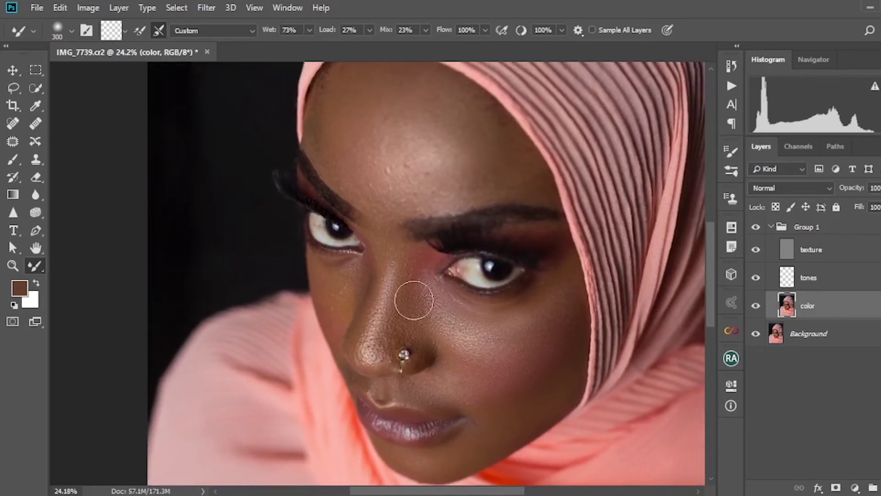
On the texture layer, heal blemishes on the lower forehead above the inner eyebrow with a 40 px Spot Healing Brush.
{"action": "left_click", "coordinate": [818, 253]}
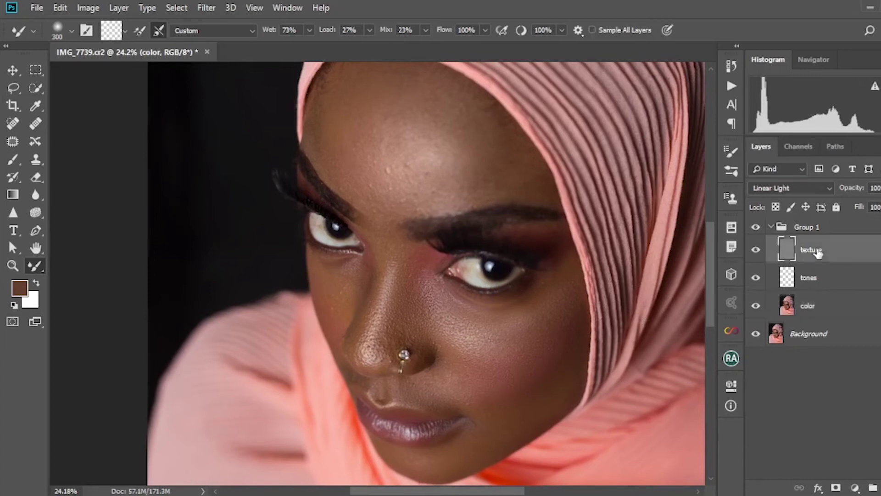
{"action": "left_click", "coordinate": [13, 125]}
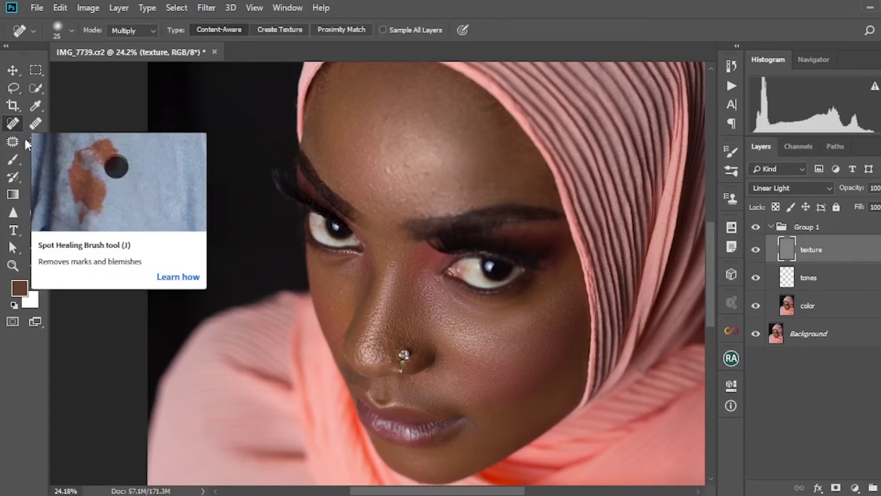
{"action": "scroll", "coordinate": [409, 341], "scroll_direction": "up", "scroll_amount": 3}
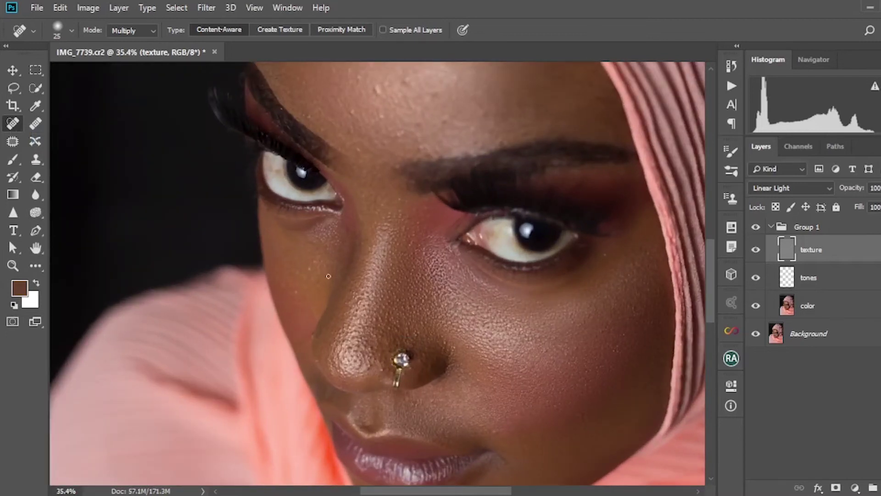
{"action": "left_click_drag", "start_coordinate": [338, 250], "coordinate": [321, 311]}
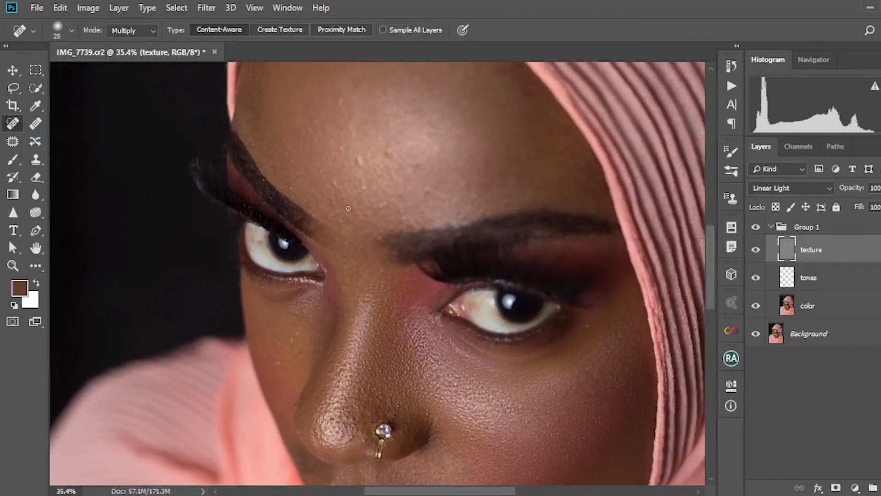
{"action": "left_click_drag", "start_coordinate": [367, 221], "coordinate": [358, 263]}
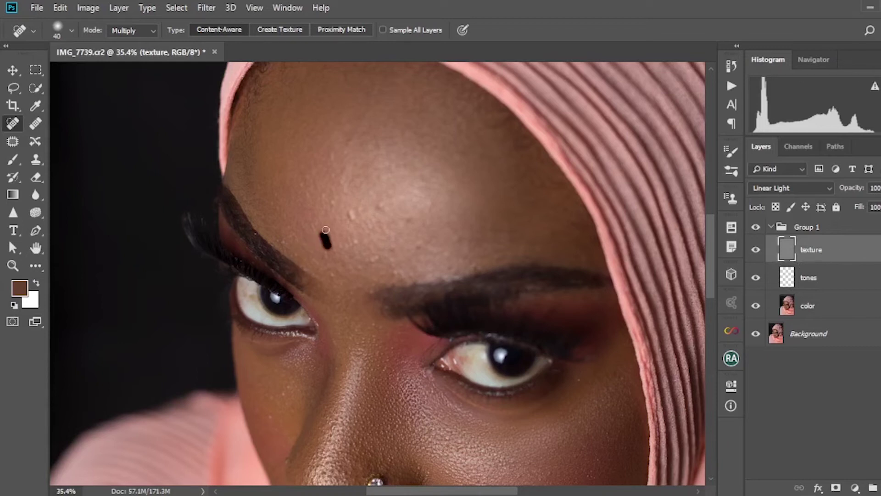
{"action": "left_click_drag", "start_coordinate": [329, 231], "coordinate": [329, 228]}
{"action": "left_click_drag", "start_coordinate": [294, 256], "coordinate": [303, 263]}
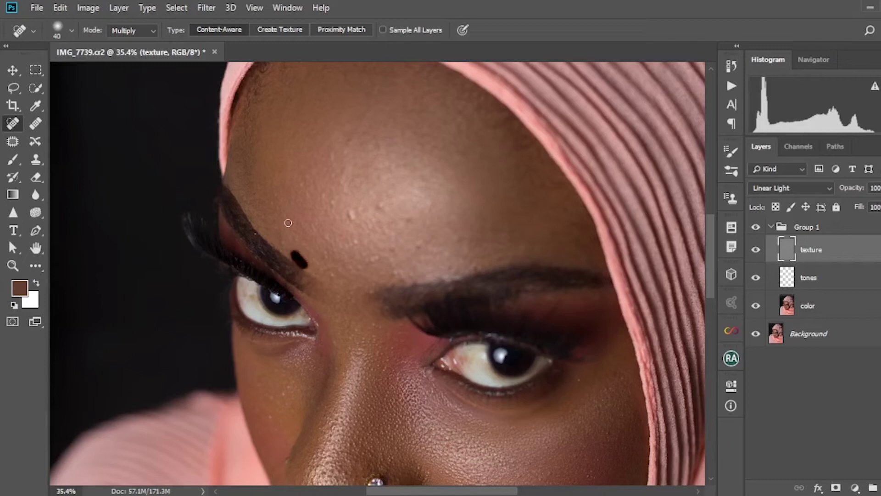
Heal the raised bumps at the center of the forehead and the small spots just above and between the eyebrows.
{"action": "left_click", "coordinate": [350, 209]}
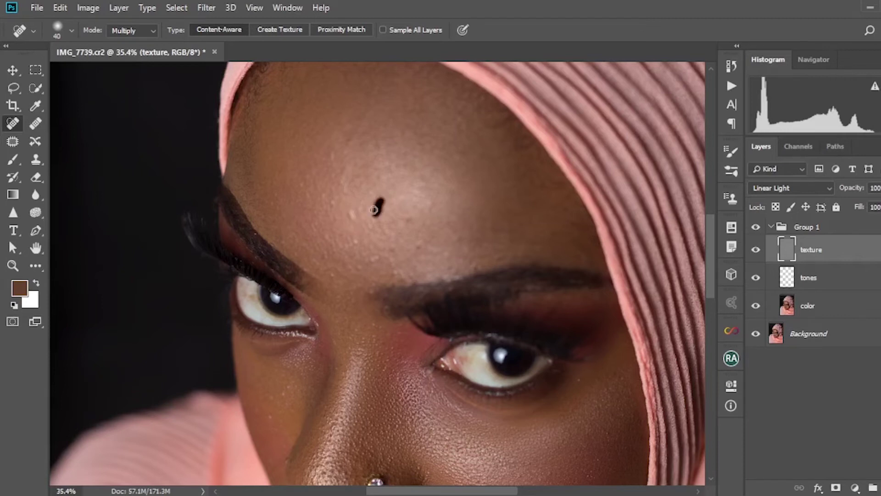
{"action": "left_click", "coordinate": [358, 209]}
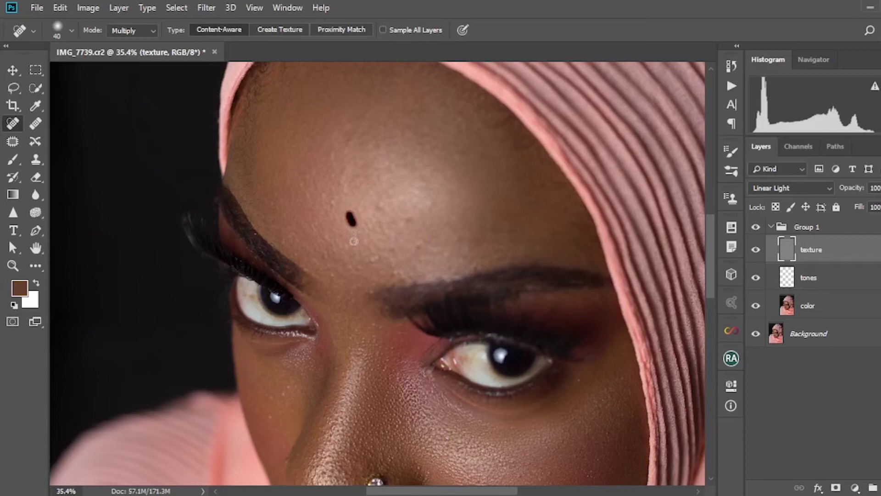
{"action": "mouse_move", "coordinate": [376, 259]}
{"action": "left_mouse_down"}
{"action": "mouse_move", "coordinate": [360, 270]}
{"action": "mouse_move", "coordinate": [391, 276]}
{"action": "left_mouse_up"}
{"action": "left_click_drag", "start_coordinate": [354, 210], "coordinate": [357, 222]}
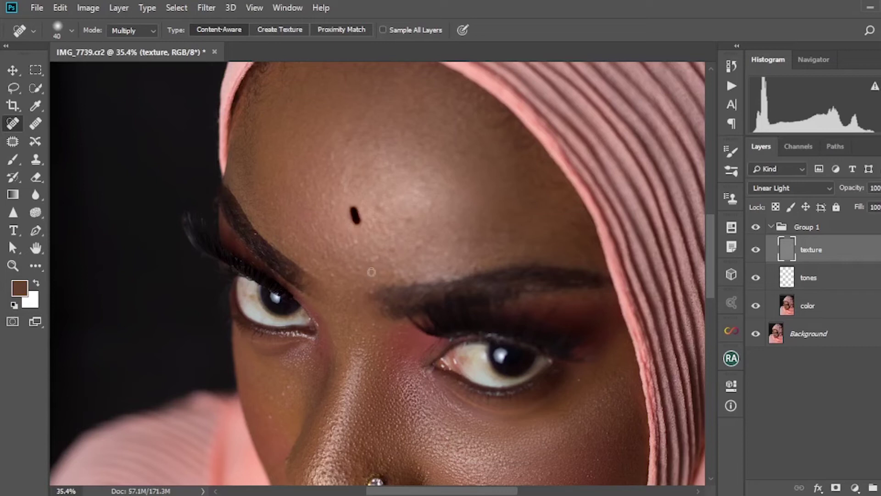
{"action": "left_click", "coordinate": [371, 255]}
{"action": "left_click_drag", "start_coordinate": [377, 253], "coordinate": [374, 268]}
{"action": "left_click", "coordinate": [360, 270]}
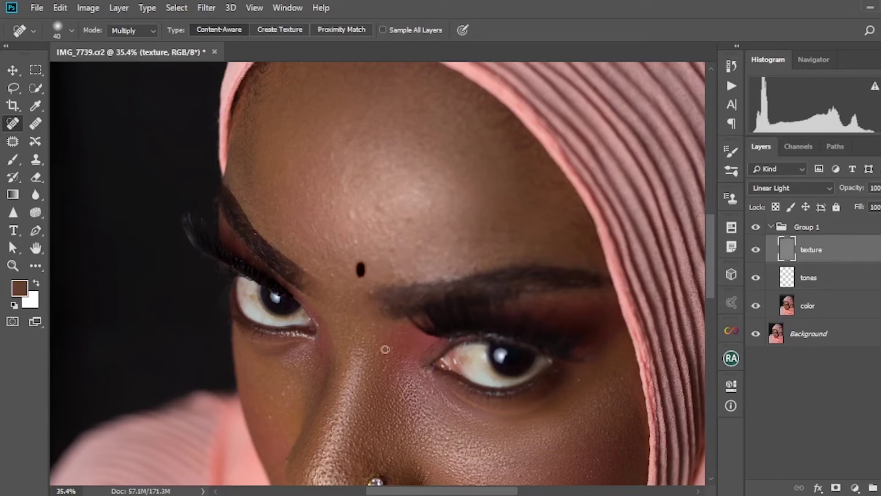
Heal the light spots on the cheek under the far eye and a spot on the nose bridge.
{"action": "left_click_drag", "start_coordinate": [427, 345], "coordinate": [426, 257]}
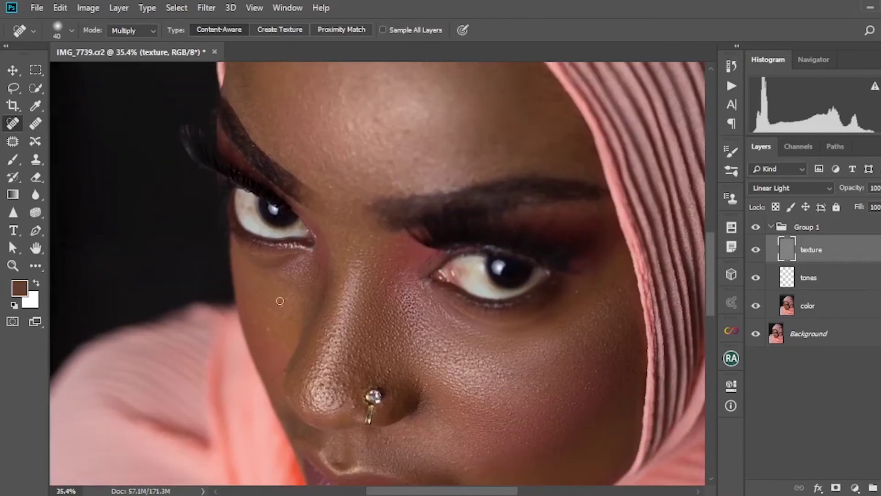
{"action": "left_click_drag", "start_coordinate": [268, 295], "coordinate": [267, 306]}
{"action": "left_click_drag", "start_coordinate": [266, 338], "coordinate": [268, 328]}
{"action": "left_click_drag", "start_coordinate": [358, 259], "coordinate": [354, 271]}
{"action": "left_click_drag", "start_coordinate": [285, 301], "coordinate": [268, 341]}
Undo the last healing stroke on the upper forehead, and heal spots at the forehead's center and above the far eyebrow.
{"action": "left_click_drag", "start_coordinate": [400, 165], "coordinate": [377, 231]}
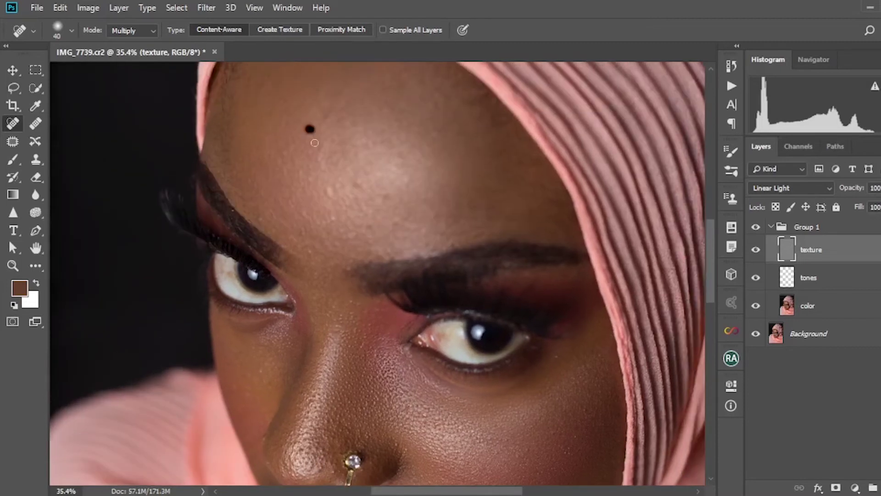
{"action": "key", "text": "ctrl+z"}
{"action": "left_click", "coordinate": [360, 186]}
{"action": "left_click_drag", "start_coordinate": [301, 231], "coordinate": [312, 257]}
Heal the enlarged pores and bright spots on the nose tip and along the nose bridge up to the inner eyebrow.
{"action": "left_click_drag", "start_coordinate": [391, 380], "coordinate": [393, 252]}
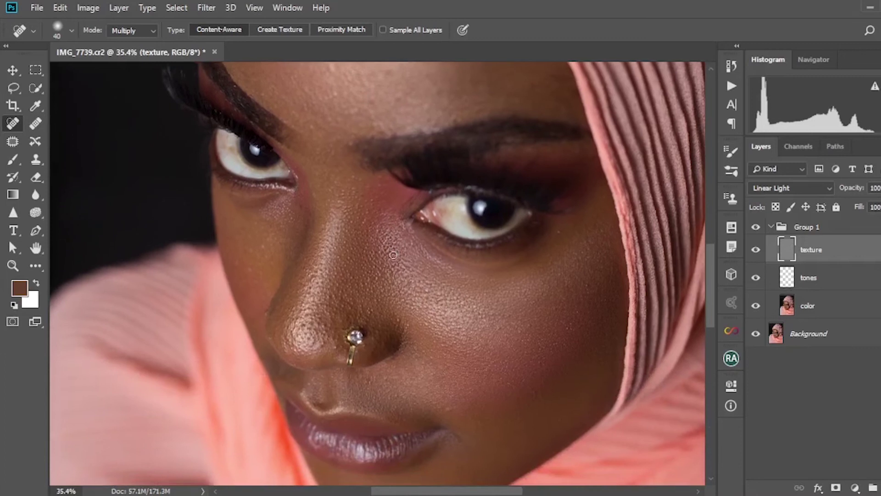
{"action": "left_click_drag", "start_coordinate": [342, 330], "coordinate": [342, 313]}
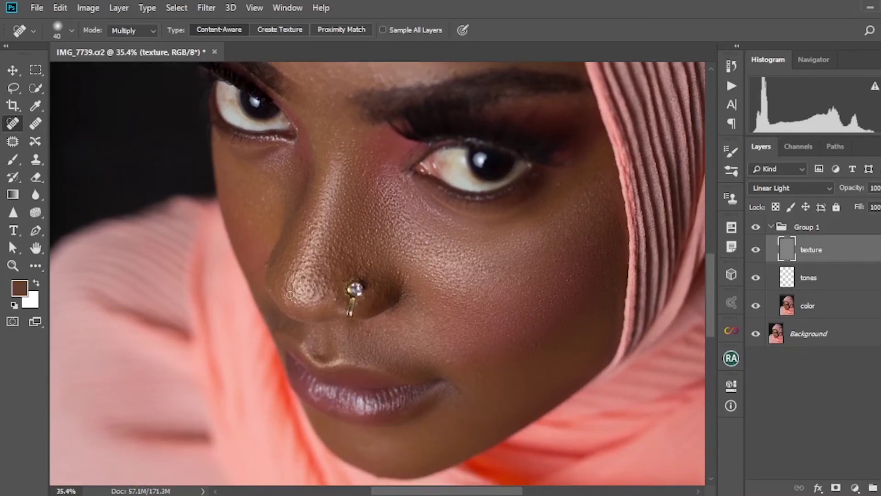
{"action": "left_click_drag", "start_coordinate": [284, 291], "coordinate": [290, 301]}
{"action": "left_click", "coordinate": [286, 302]}
{"action": "left_click", "coordinate": [284, 275]}
{"action": "left_click_drag", "start_coordinate": [308, 230], "coordinate": [310, 237]}
{"action": "left_click", "coordinate": [310, 230]}
{"action": "left_click", "coordinate": [303, 279]}
{"action": "left_click", "coordinate": [311, 289]}
{"action": "left_click", "coordinate": [312, 294]}
{"action": "left_click", "coordinate": [321, 298]}
{"action": "mouse_move", "coordinate": [324, 275]}
{"action": "left_mouse_down"}
{"action": "mouse_move", "coordinate": [322, 295]}
{"action": "mouse_move", "coordinate": [309, 282]}
{"action": "left_mouse_up"}
{"action": "left_click", "coordinate": [319, 272]}
{"action": "left_click", "coordinate": [328, 280]}
{"action": "left_click_drag", "start_coordinate": [339, 298], "coordinate": [324, 302]}
{"action": "left_click", "coordinate": [323, 295]}
{"action": "left_click_drag", "start_coordinate": [296, 303], "coordinate": [308, 304]}
{"action": "mouse_move", "coordinate": [343, 144]}
{"action": "left_mouse_down"}
{"action": "mouse_move", "coordinate": [342, 156]}
{"action": "mouse_move", "coordinate": [372, 137]}
{"action": "left_mouse_up"}
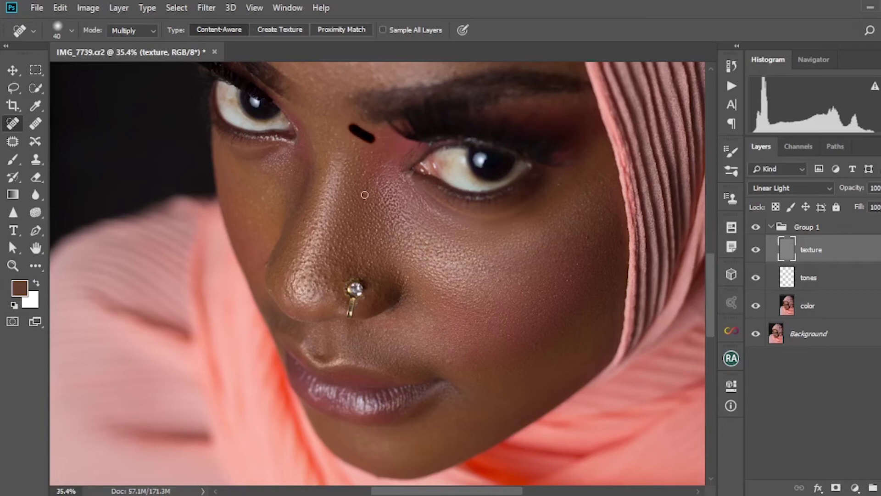
Heal the small spots on the outer near cheek beside the headscarf and below the outer corner of the near eye.
{"action": "left_click_drag", "start_coordinate": [569, 270], "coordinate": [483, 281]}
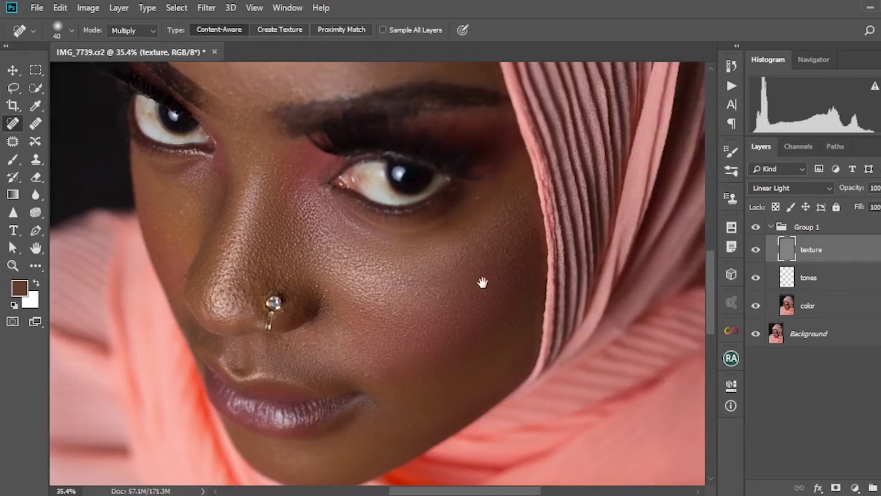
{"action": "left_click", "coordinate": [495, 260]}
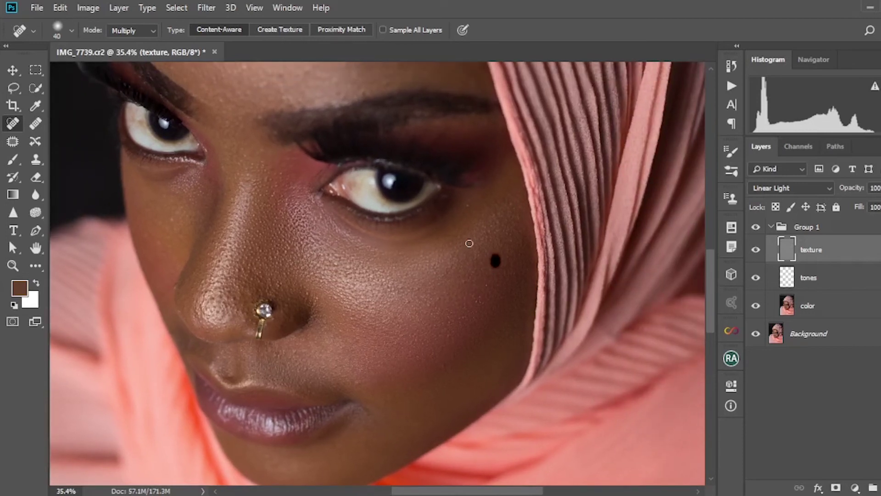
{"action": "left_click_drag", "start_coordinate": [472, 246], "coordinate": [465, 253]}
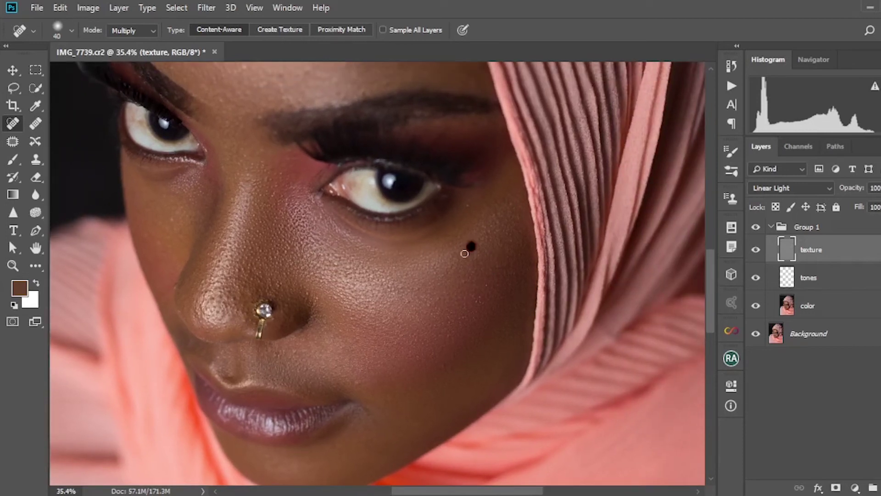
{"action": "left_click", "coordinate": [467, 205]}
Heal the blemishes above the upper lip and beside the mouth corner, plus the spots on the far cheek under the eye.
{"action": "left_click_drag", "start_coordinate": [258, 267], "coordinate": [402, 268]}
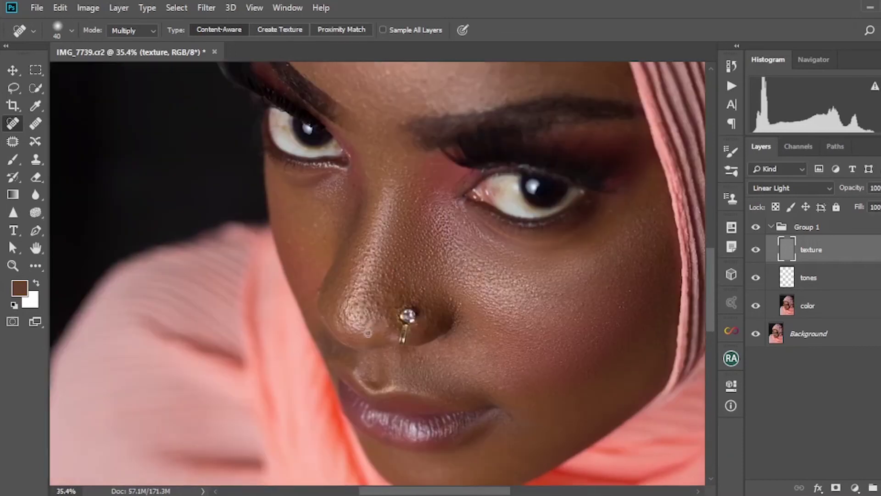
{"action": "mouse_move", "coordinate": [434, 363]}
{"action": "left_mouse_down"}
{"action": "mouse_move", "coordinate": [436, 354]}
{"action": "mouse_move", "coordinate": [419, 367]}
{"action": "left_mouse_up"}
{"action": "left_click_drag", "start_coordinate": [500, 388], "coordinate": [512, 390]}
{"action": "left_click_drag", "start_coordinate": [402, 253], "coordinate": [420, 309]}
{"action": "left_click_drag", "start_coordinate": [335, 272], "coordinate": [319, 282]}
{"action": "left_click", "coordinate": [305, 300]}
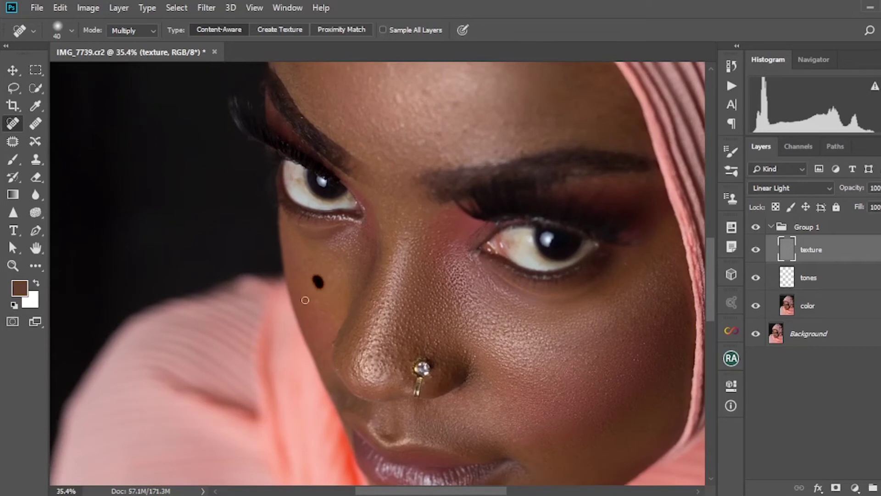
{"action": "left_click", "coordinate": [302, 297]}
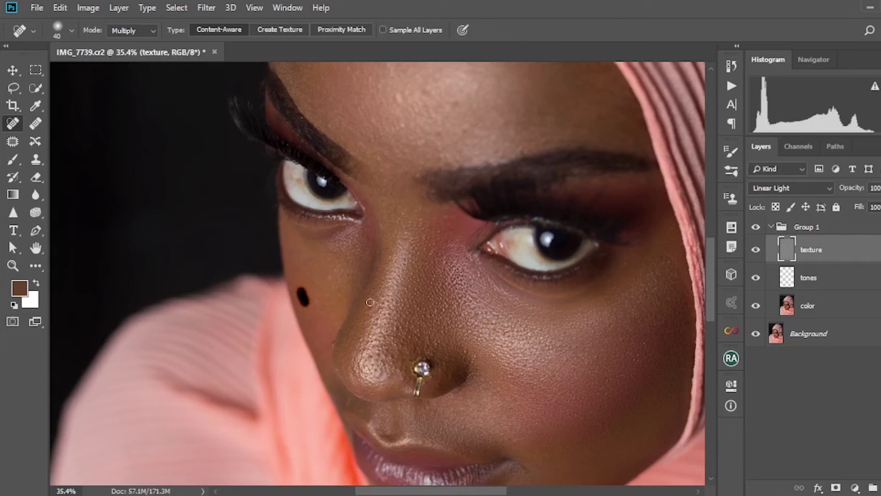
Heal the remaining bumps on the far side of the forehead, between the eyebrows and at the top of the nose bridge.
{"action": "scroll", "coordinate": [355, 316], "scroll_direction": "down", "scroll_amount": 5}
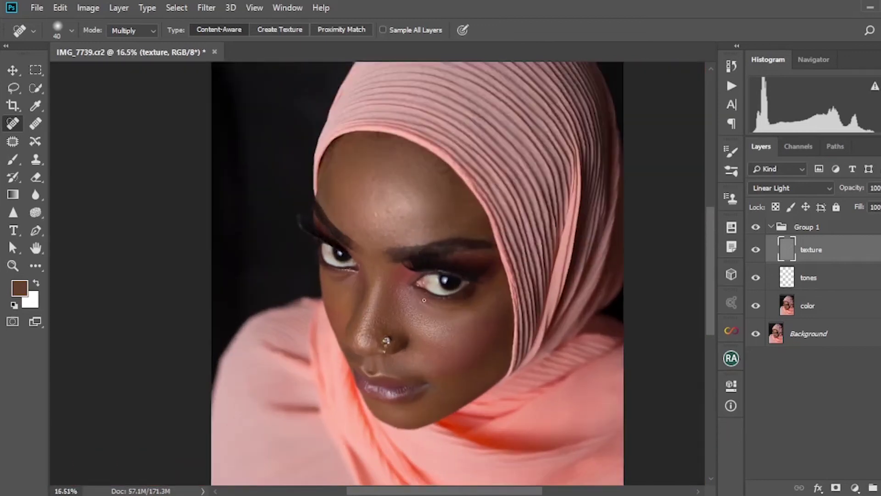
{"action": "left_click_drag", "start_coordinate": [423, 295], "coordinate": [388, 328]}
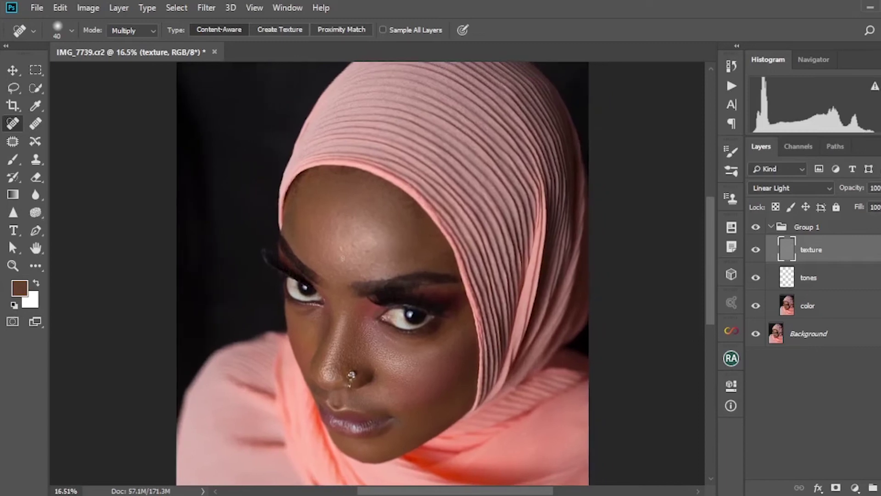
{"action": "scroll", "coordinate": [332, 235], "scroll_direction": "up", "scroll_amount": 4}
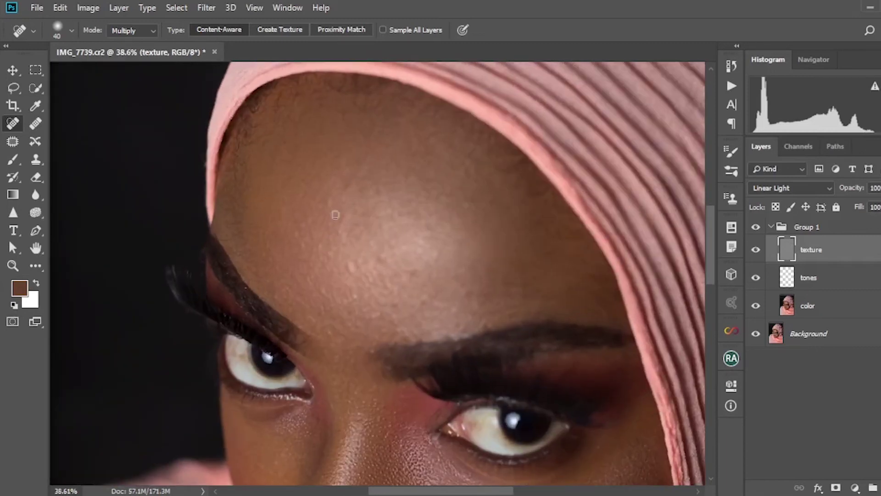
{"action": "left_click", "coordinate": [332, 202]}
{"action": "left_click_drag", "start_coordinate": [297, 231], "coordinate": [300, 249]}
{"action": "left_click", "coordinate": [339, 233]}
{"action": "left_click_drag", "start_coordinate": [318, 303], "coordinate": [326, 324]}
{"action": "left_click", "coordinate": [329, 330]}
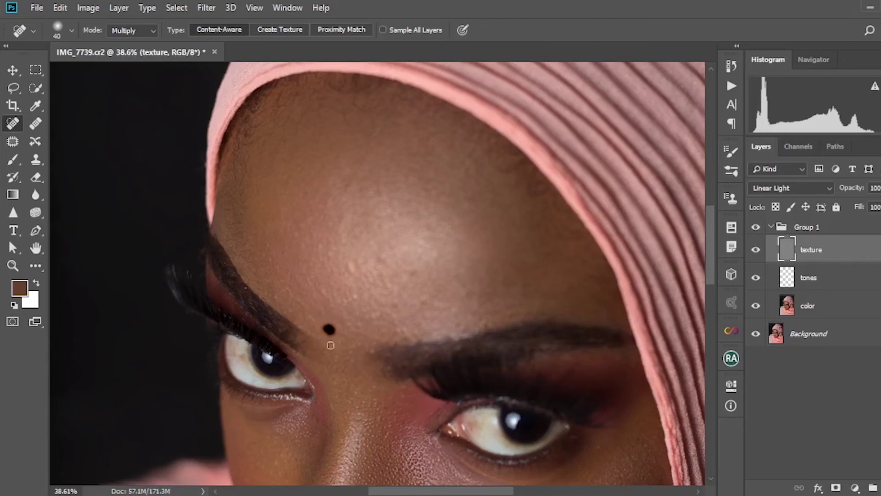
{"action": "left_click", "coordinate": [358, 393]}
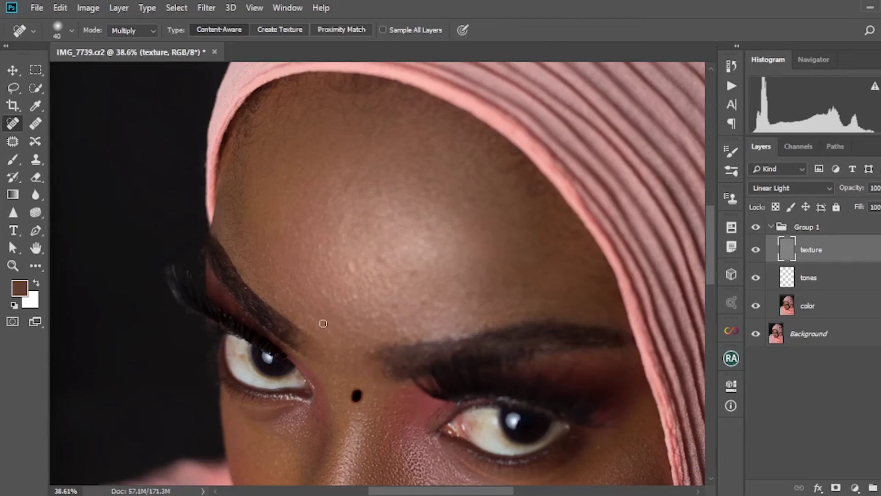
Patch a small bump at the center of the forehead with nearby skin texture, clear the selection and return to the Spot Healing Brush.
{"action": "left_click", "coordinate": [10, 142]}
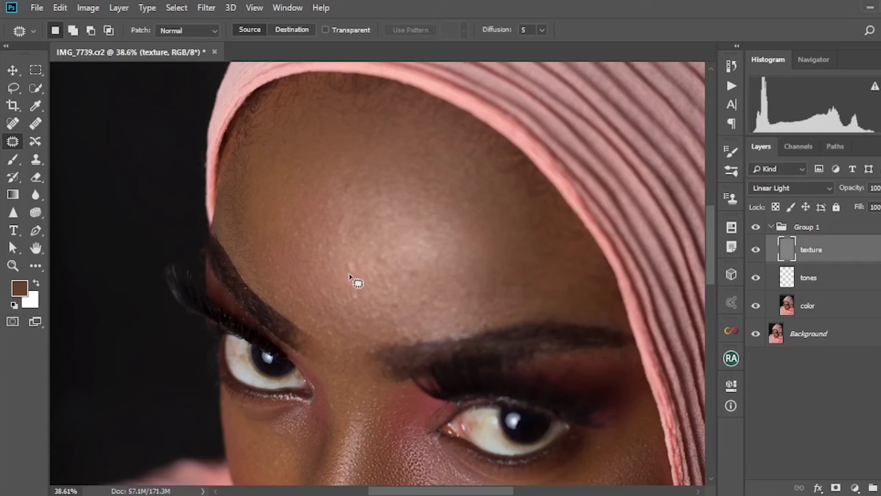
{"action": "mouse_move", "coordinate": [347, 266]}
{"action": "left_mouse_down"}
{"action": "mouse_move", "coordinate": [347, 273]}
{"action": "mouse_move", "coordinate": [352, 262]}
{"action": "mouse_move", "coordinate": [351, 270]}
{"action": "mouse_move", "coordinate": [335, 267]}
{"action": "left_mouse_up"}
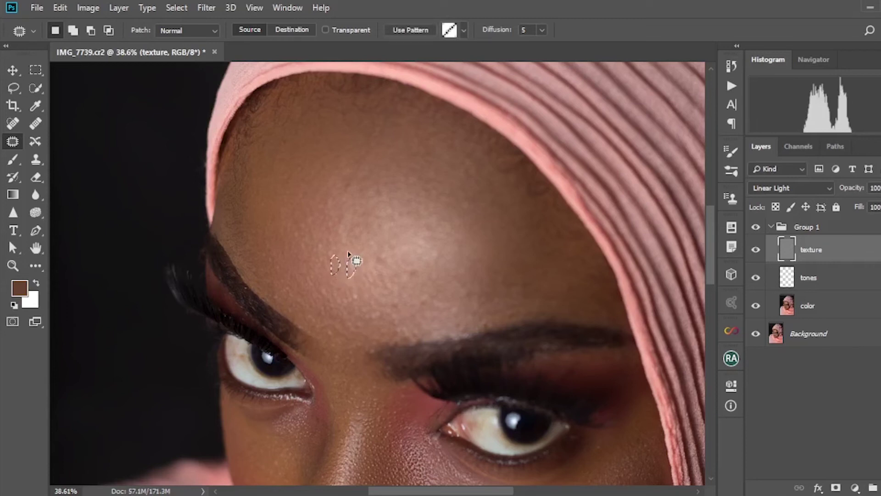
{"action": "key", "text": "ctrl+d"}
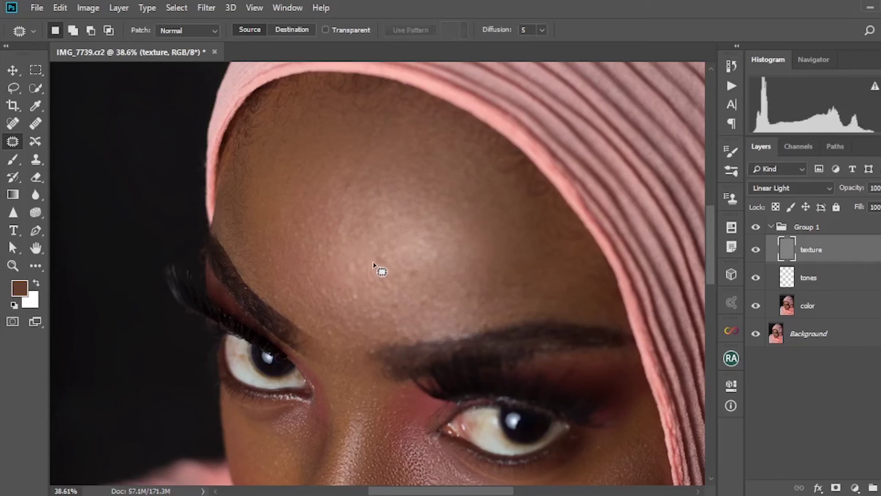
{"action": "left_click", "coordinate": [14, 123]}
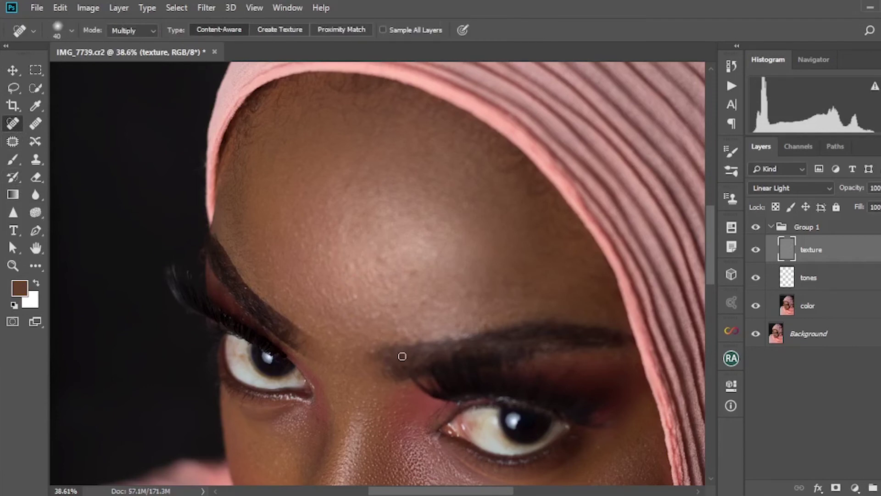
Examine the healed skin texture across the whole portrait and around the face at different magnifications.
{"action": "scroll", "coordinate": [402, 356], "scroll_direction": "down", "scroll_amount": 4}
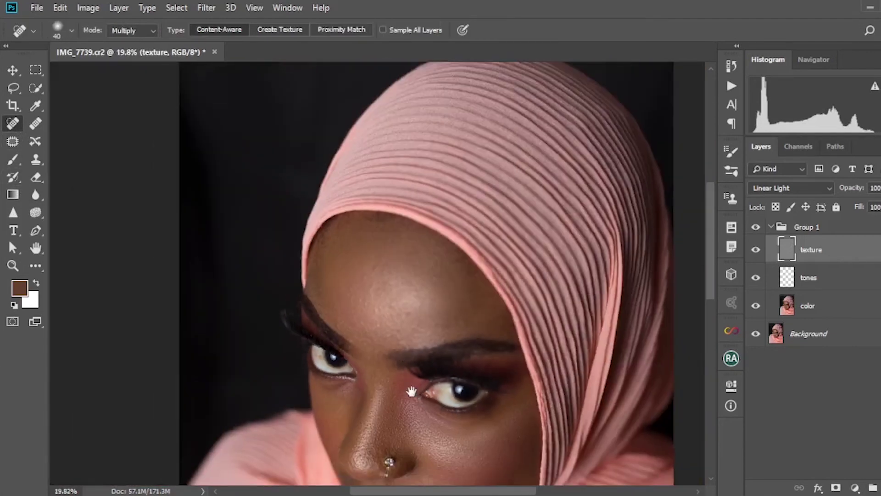
{"action": "left_click_drag", "start_coordinate": [412, 391], "coordinate": [389, 274]}
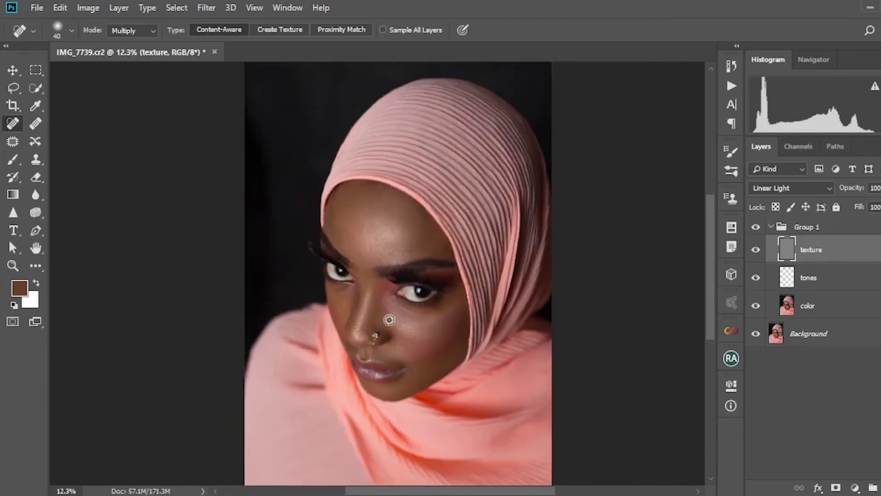
{"action": "scroll", "coordinate": [389, 319], "scroll_direction": "up", "scroll_amount": 1}
{"action": "scroll", "coordinate": [389, 320], "scroll_direction": "up", "scroll_amount": 3}
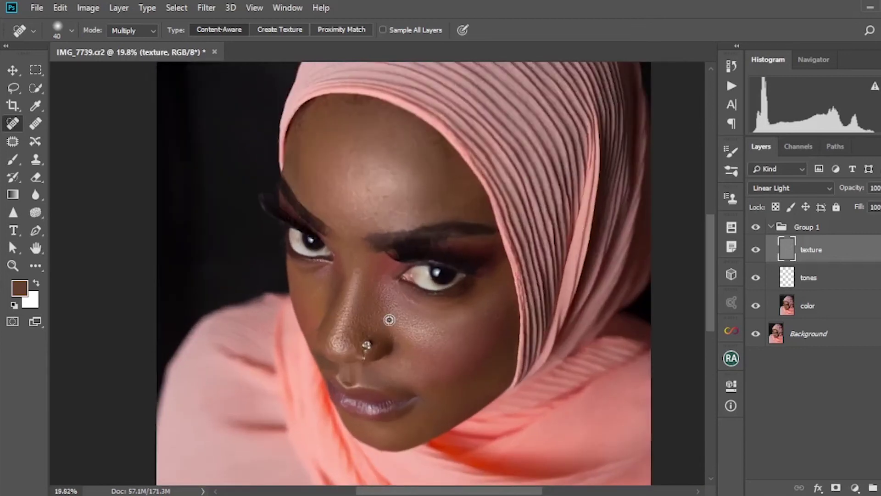
{"action": "mouse_move", "coordinate": [437, 313]}
{"action": "left_mouse_down"}
{"action": "mouse_move", "coordinate": [404, 294]}
{"action": "mouse_move", "coordinate": [415, 323]}
{"action": "left_mouse_up"}
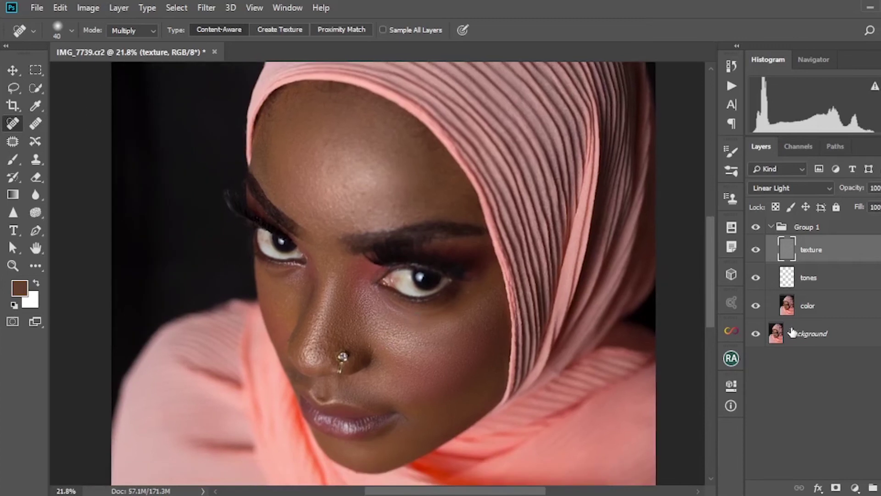
{"action": "scroll", "coordinate": [363, 347], "scroll_direction": "down", "scroll_amount": 1}
{"action": "scroll", "coordinate": [363, 347], "scroll_direction": "up", "scroll_amount": 2}
{"action": "scroll", "coordinate": [362, 346], "scroll_direction": "down", "scroll_amount": 2}
{"action": "scroll", "coordinate": [362, 346], "scroll_direction": "up", "scroll_amount": 3}
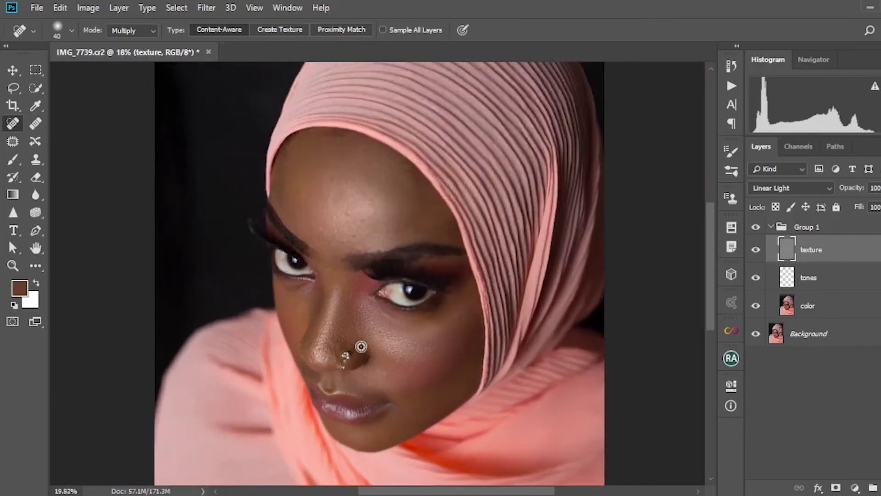
{"action": "scroll", "coordinate": [542, 373], "scroll_direction": "down", "scroll_amount": 1}
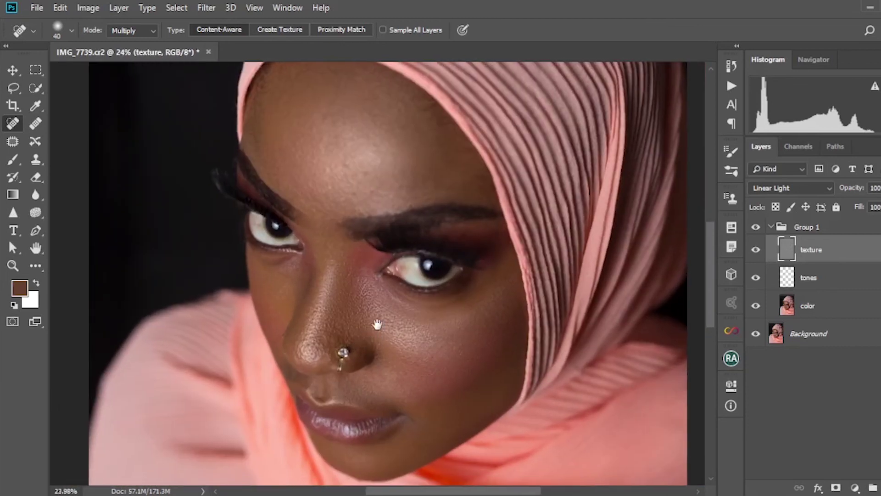
Make the tones layer active and choose the Brush tool with a soft round tip.
{"action": "left_click", "coordinate": [824, 309]}
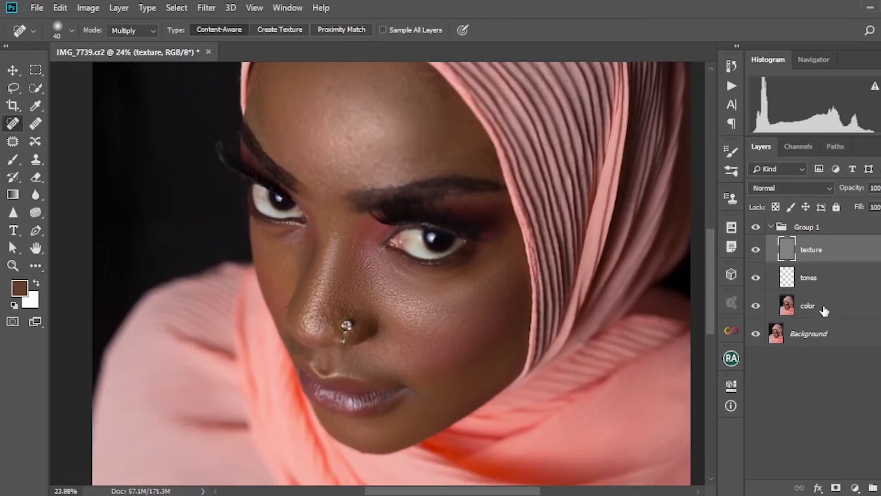
{"action": "left_click", "coordinate": [31, 265]}
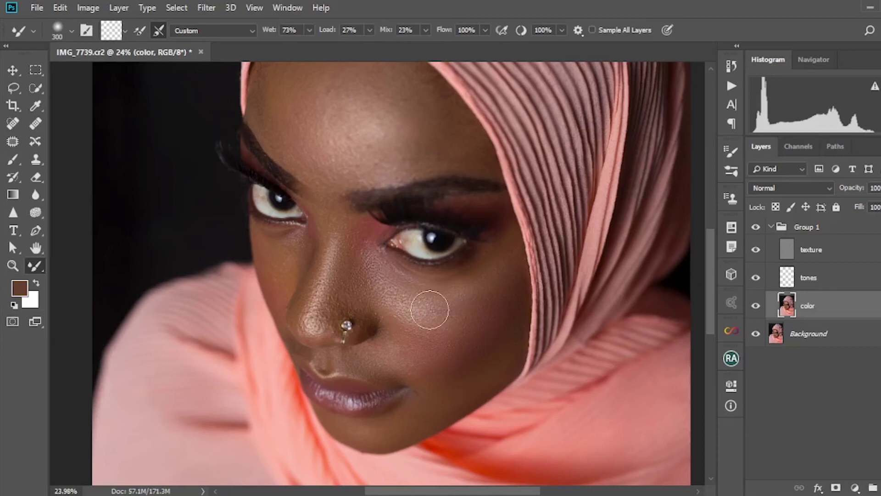
{"action": "left_click", "coordinate": [836, 280]}
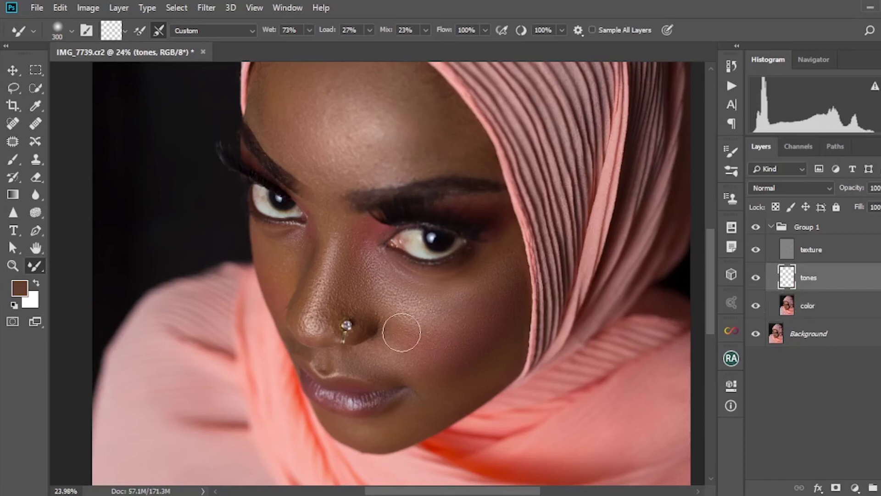
{"action": "left_click", "coordinate": [10, 157]}
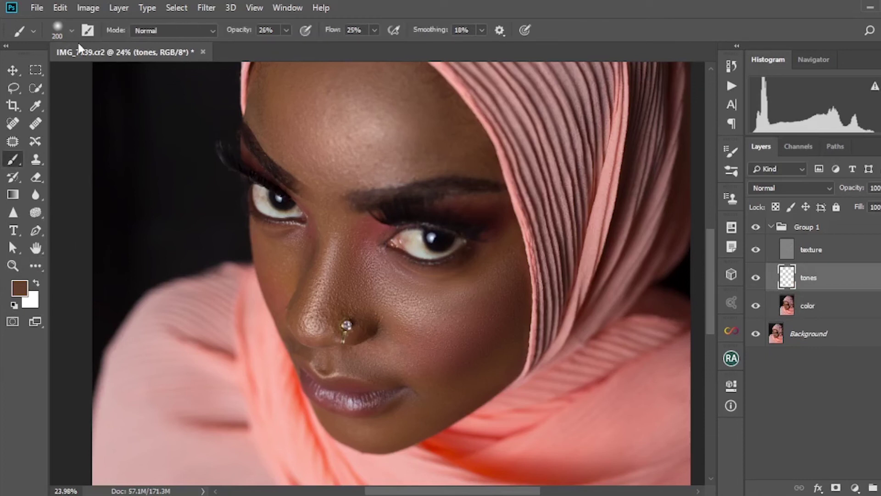
{"action": "left_click", "coordinate": [72, 25]}
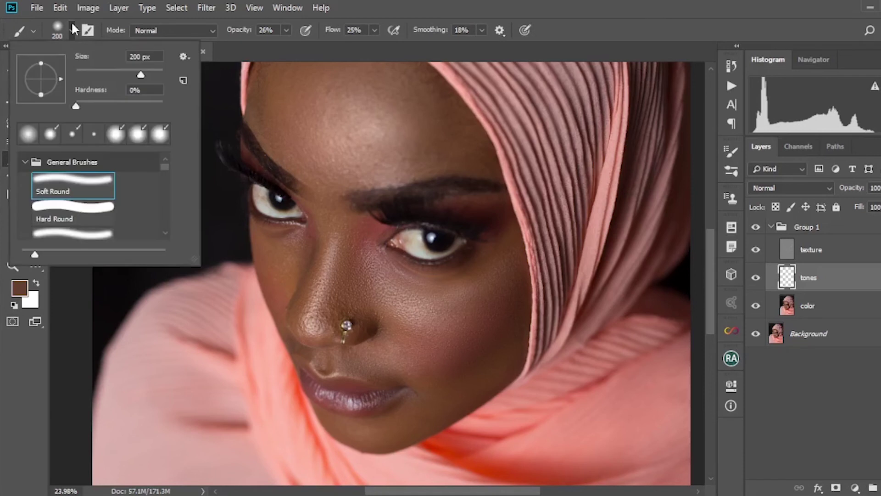
{"action": "left_click", "coordinate": [27, 137]}
{"action": "left_click", "coordinate": [434, 6]}
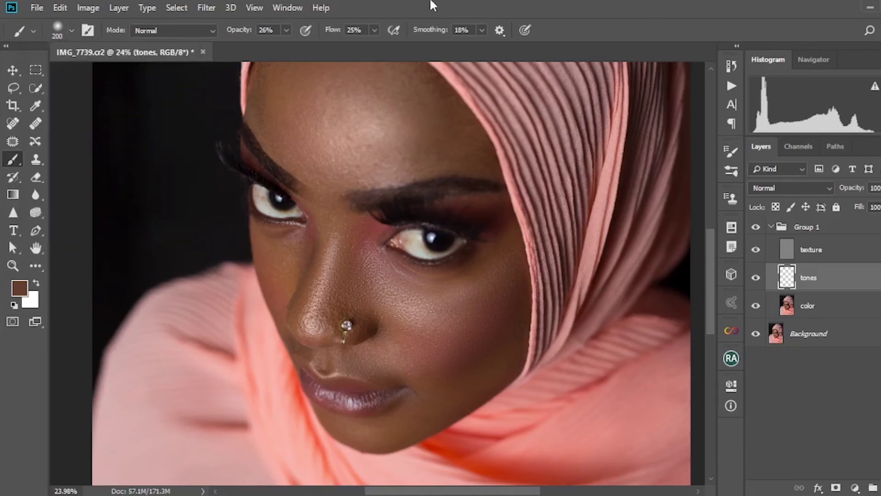
Set the brush opacity to 12% and its flow to 15%.
{"action": "left_click", "coordinate": [286, 31]}
{"action": "left_click_drag", "start_coordinate": [285, 46], "coordinate": [280, 46]}
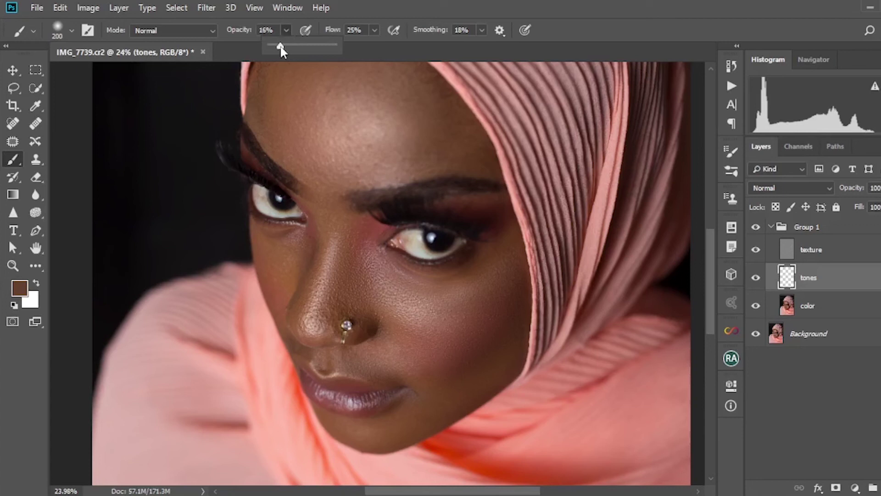
{"action": "left_click", "coordinate": [375, 31]}
{"action": "left_click_drag", "start_coordinate": [374, 46], "coordinate": [368, 46]}
{"action": "left_click", "coordinate": [372, 6]}
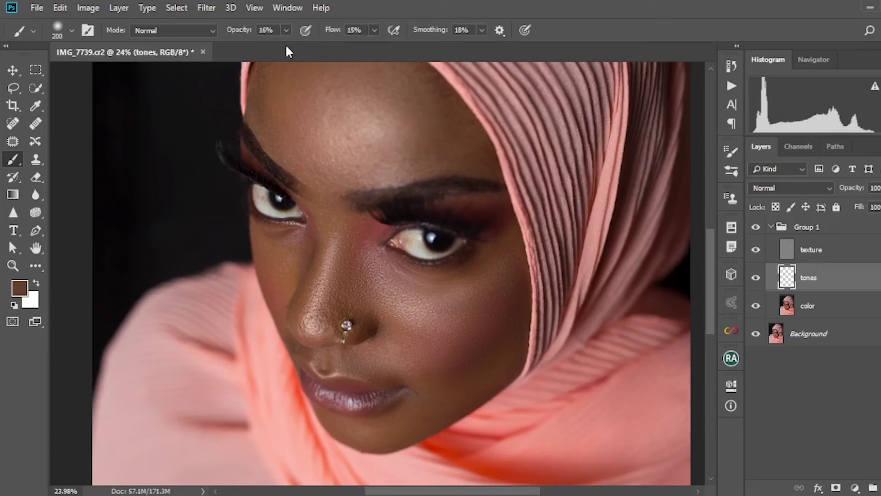
{"action": "left_click", "coordinate": [286, 30]}
{"action": "left_click_drag", "start_coordinate": [286, 44], "coordinate": [284, 46]}
{"action": "left_click", "coordinate": [385, 5]}
Set the brush size to 250 and sample a reddish skin tone from the lower near cheek as the painting color.
{"action": "key", "text": "bracketright"}
{"action": "key", "text": "bracketright"}
{"action": "key", "text": "bracketright"}
{"action": "left_click_drag", "start_coordinate": [390, 291], "coordinate": [381, 250]}
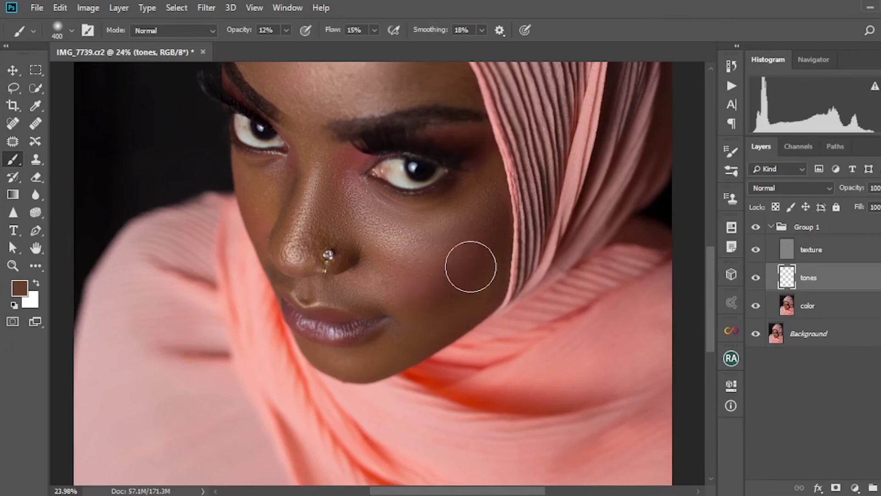
{"action": "key", "text": "bracketleft"}
{"action": "key", "text": "bracketleft"}
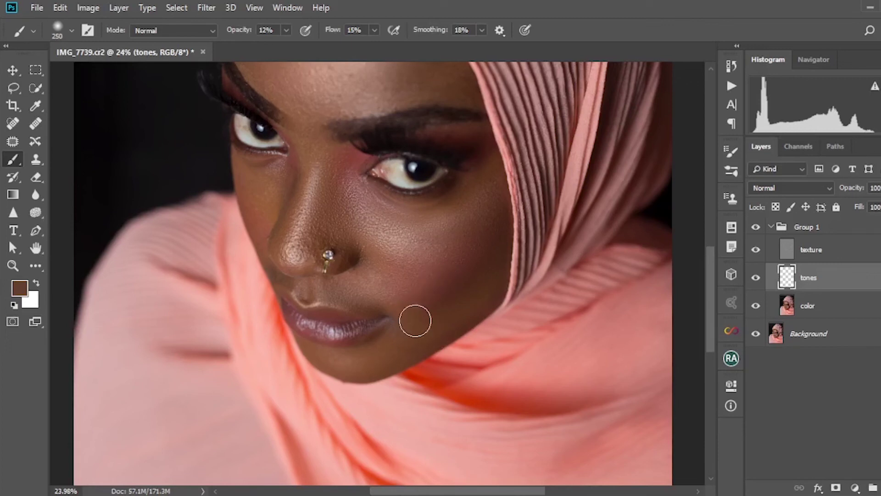
{"action": "key", "text": "alt"}
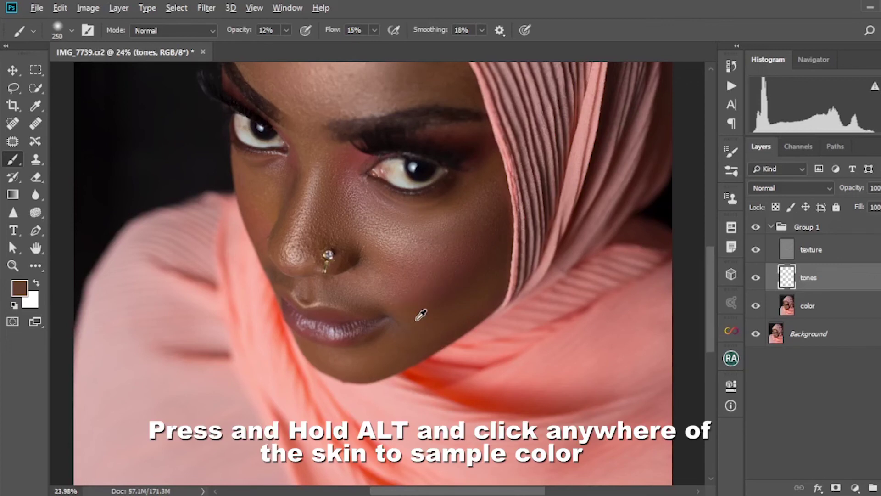
{"action": "left_click", "coordinate": [421, 314], "text": "alt"}
{"action": "left_click", "coordinate": [403, 286], "text": "alt"}
Paint the sampled tone over the lower near cheek toward the headscarf with an enlarged soft brush.
{"action": "key", "text": "bracketright"}
{"action": "key", "text": "bracketright"}
{"action": "mouse_move", "coordinate": [435, 298]}
{"action": "left_mouse_down"}
{"action": "mouse_move", "coordinate": [420, 308]}
{"action": "mouse_move", "coordinate": [447, 298]}
{"action": "mouse_move", "coordinate": [478, 266]}
{"action": "mouse_move", "coordinate": [450, 280]}
{"action": "mouse_move", "coordinate": [478, 256]}
{"action": "mouse_move", "coordinate": [418, 317]}
{"action": "mouse_move", "coordinate": [443, 281]}
{"action": "mouse_move", "coordinate": [426, 302]}
{"action": "mouse_move", "coordinate": [407, 297]}
{"action": "mouse_move", "coordinate": [440, 296]}
{"action": "mouse_move", "coordinate": [438, 281]}
{"action": "mouse_move", "coordinate": [410, 294]}
{"action": "mouse_move", "coordinate": [463, 275]}
{"action": "mouse_move", "coordinate": [409, 291]}
{"action": "mouse_move", "coordinate": [464, 295]}
{"action": "mouse_move", "coordinate": [442, 294]}
{"action": "mouse_move", "coordinate": [487, 275]}
{"action": "mouse_move", "coordinate": [448, 292]}
{"action": "mouse_move", "coordinate": [472, 277]}
{"action": "mouse_move", "coordinate": [480, 250]}
{"action": "mouse_move", "coordinate": [420, 309]}
{"action": "mouse_move", "coordinate": [464, 284]}
{"action": "mouse_move", "coordinate": [478, 256]}
{"action": "mouse_move", "coordinate": [449, 278]}
{"action": "left_mouse_up"}
{"action": "mouse_move", "coordinate": [397, 289]}
{"action": "left_mouse_down"}
{"action": "mouse_move", "coordinate": [455, 270]}
{"action": "mouse_move", "coordinate": [430, 281]}
{"action": "mouse_move", "coordinate": [470, 280]}
{"action": "mouse_move", "coordinate": [477, 260]}
{"action": "mouse_move", "coordinate": [477, 276]}
{"action": "mouse_move", "coordinate": [416, 291]}
{"action": "mouse_move", "coordinate": [444, 239]}
{"action": "mouse_move", "coordinate": [483, 234]}
{"action": "mouse_move", "coordinate": [444, 273]}
{"action": "mouse_move", "coordinate": [480, 225]}
{"action": "mouse_move", "coordinate": [470, 272]}
{"action": "left_mouse_up"}
Reduce the brush size to 250 and blend the skin tone under the near eye and out toward the temple.
{"action": "key", "text": "bracketleft"}
{"action": "key", "text": "bracketleft"}
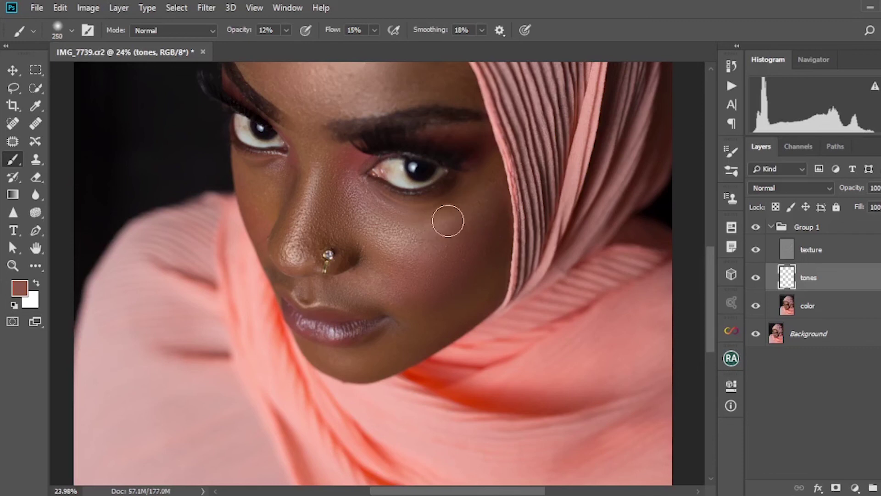
{"action": "left_click_drag", "start_coordinate": [450, 193], "coordinate": [449, 203]}
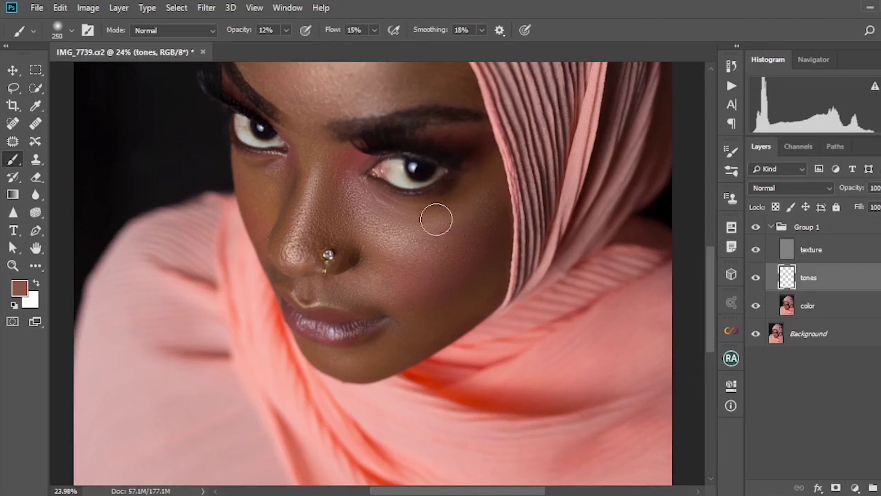
{"action": "mouse_move", "coordinate": [442, 214]}
{"action": "left_mouse_down"}
{"action": "mouse_move", "coordinate": [479, 169]}
{"action": "mouse_move", "coordinate": [440, 222]}
{"action": "mouse_move", "coordinate": [483, 178]}
{"action": "mouse_move", "coordinate": [438, 210]}
{"action": "mouse_move", "coordinate": [473, 185]}
{"action": "mouse_move", "coordinate": [409, 224]}
{"action": "mouse_move", "coordinate": [408, 214]}
{"action": "mouse_move", "coordinate": [466, 192]}
{"action": "mouse_move", "coordinate": [422, 207]}
{"action": "mouse_move", "coordinate": [479, 175]}
{"action": "mouse_move", "coordinate": [448, 199]}
{"action": "mouse_move", "coordinate": [478, 169]}
{"action": "mouse_move", "coordinate": [448, 218]}
{"action": "mouse_move", "coordinate": [473, 218]}
{"action": "mouse_move", "coordinate": [480, 198]}
{"action": "mouse_move", "coordinate": [468, 229]}
{"action": "mouse_move", "coordinate": [480, 217]}
{"action": "mouse_move", "coordinate": [445, 245]}
{"action": "mouse_move", "coordinate": [487, 205]}
{"action": "mouse_move", "coordinate": [471, 247]}
{"action": "mouse_move", "coordinate": [489, 225]}
{"action": "mouse_move", "coordinate": [452, 278]}
{"action": "mouse_move", "coordinate": [488, 251]}
{"action": "mouse_move", "coordinate": [489, 242]}
{"action": "mouse_move", "coordinate": [431, 301]}
{"action": "mouse_move", "coordinate": [488, 229]}
{"action": "mouse_move", "coordinate": [495, 207]}
{"action": "mouse_move", "coordinate": [485, 189]}
{"action": "left_mouse_up"}
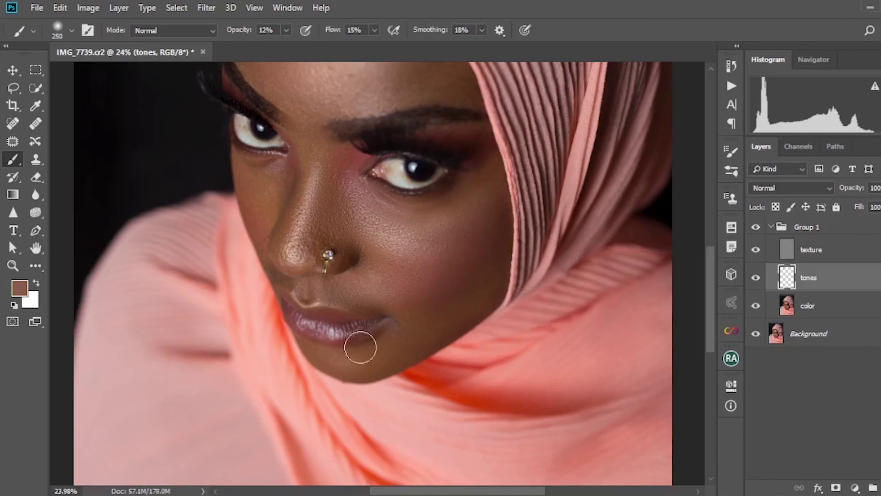
Blend sampled reddish skin tones over the near cheek and below the outer corner of the near eye.
{"action": "mouse_move", "coordinate": [416, 301]}
{"action": "left_mouse_down"}
{"action": "mouse_move", "coordinate": [438, 300]}
{"action": "mouse_move", "coordinate": [439, 286]}
{"action": "mouse_move", "coordinate": [486, 281]}
{"action": "mouse_move", "coordinate": [490, 265]}
{"action": "mouse_move", "coordinate": [480, 269]}
{"action": "mouse_move", "coordinate": [488, 251]}
{"action": "mouse_move", "coordinate": [408, 341]}
{"action": "mouse_move", "coordinate": [457, 329]}
{"action": "mouse_move", "coordinate": [491, 285]}
{"action": "mouse_move", "coordinate": [498, 235]}
{"action": "mouse_move", "coordinate": [488, 262]}
{"action": "mouse_move", "coordinate": [408, 319]}
{"action": "mouse_move", "coordinate": [483, 295]}
{"action": "left_mouse_up"}
{"action": "scroll", "coordinate": [482, 294], "scroll_direction": "down", "scroll_amount": 5}
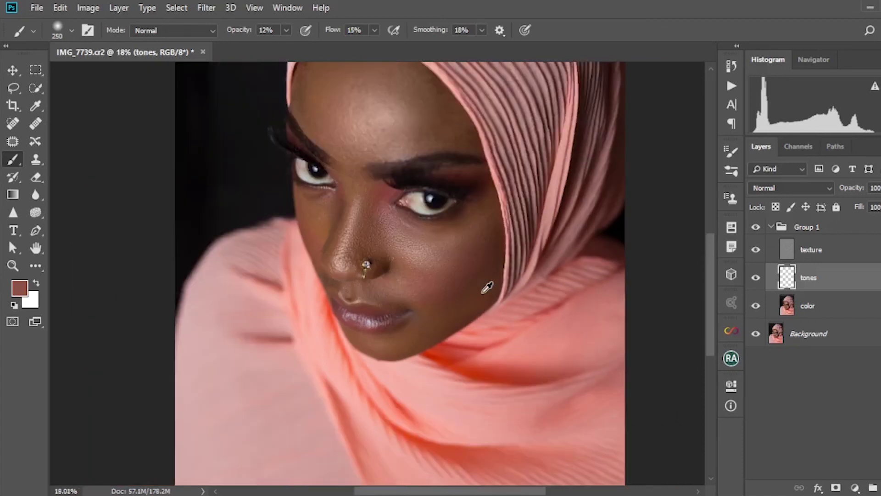
{"action": "scroll", "coordinate": [396, 329], "scroll_direction": "up", "scroll_amount": 4}
{"action": "scroll", "coordinate": [397, 330], "scroll_direction": "up", "scroll_amount": 2}
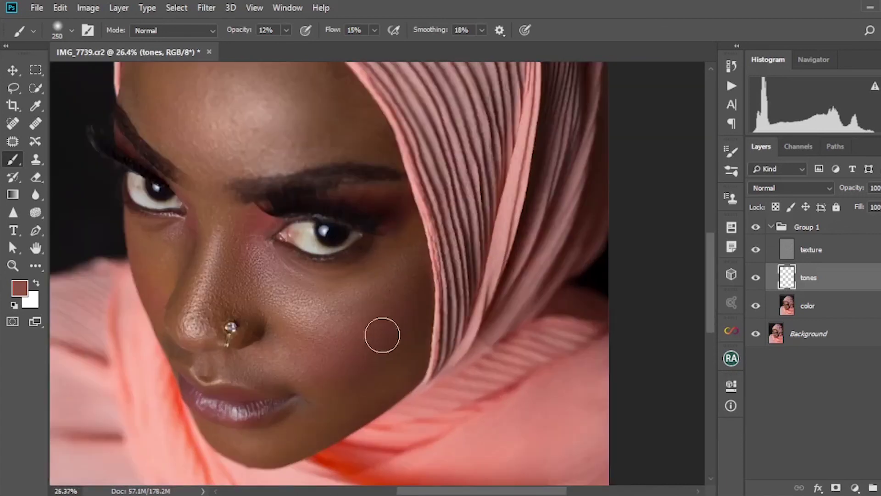
{"action": "left_click_drag", "start_coordinate": [373, 316], "coordinate": [420, 361]}
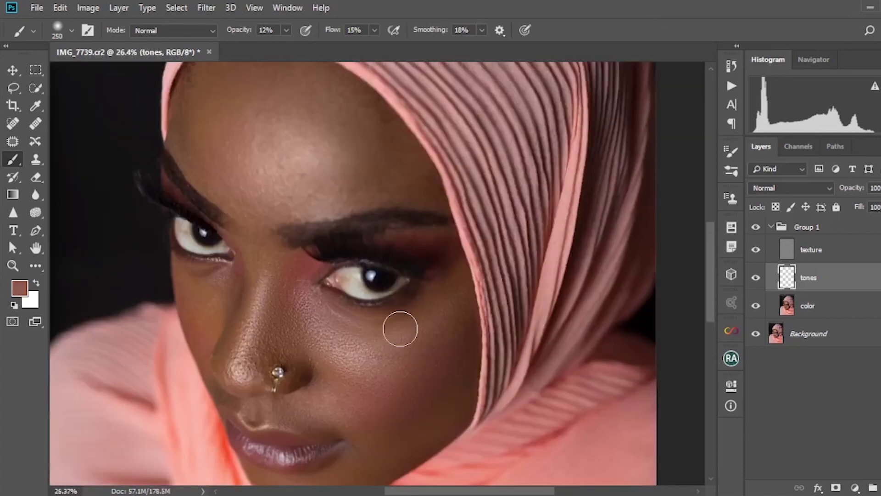
{"action": "scroll", "coordinate": [365, 360], "scroll_direction": "down", "scroll_amount": 2}
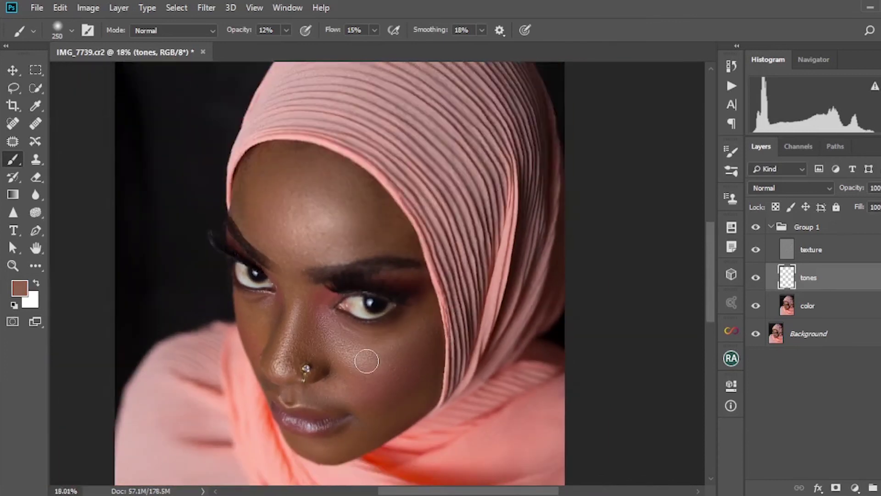
{"action": "left_click_drag", "start_coordinate": [358, 399], "coordinate": [427, 309]}
{"action": "scroll", "coordinate": [320, 247], "scroll_direction": "up", "scroll_amount": 3}
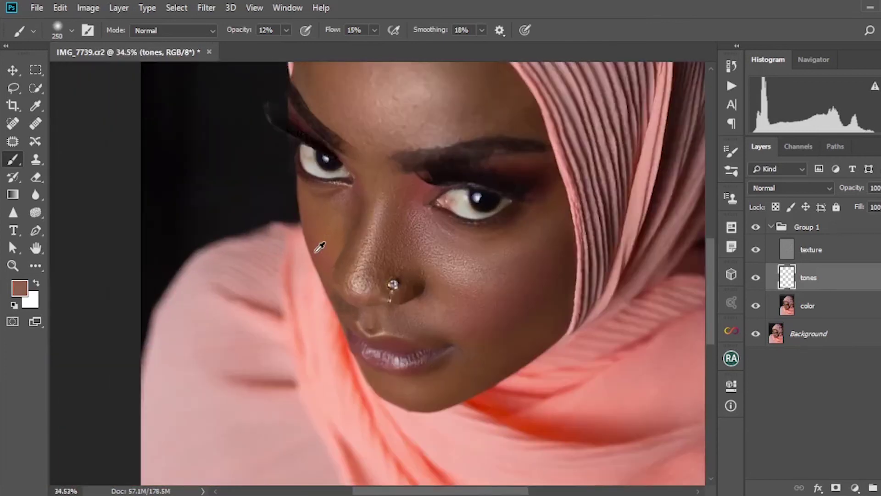
Sample a warm brown tone from the far cheek and paint it under the far eye toward the nose bridge.
{"action": "left_click", "coordinate": [317, 238], "text": "alt"}
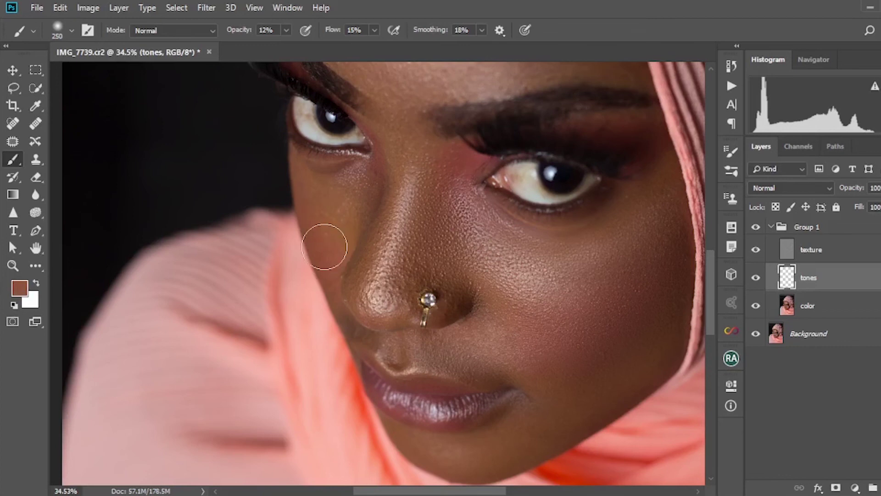
{"action": "left_click", "coordinate": [326, 188], "text": "alt"}
{"action": "left_click_drag", "start_coordinate": [326, 187], "coordinate": [364, 177]}
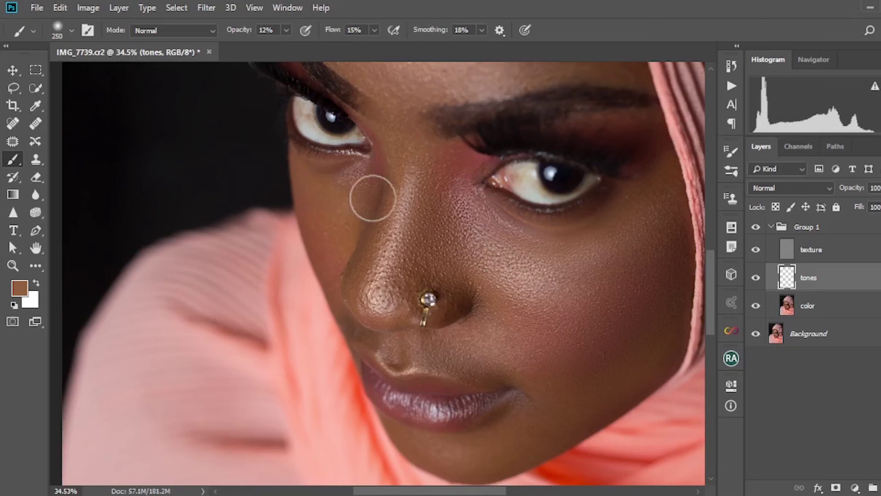
{"action": "scroll", "coordinate": [417, 311], "scroll_direction": "down", "scroll_amount": 3}
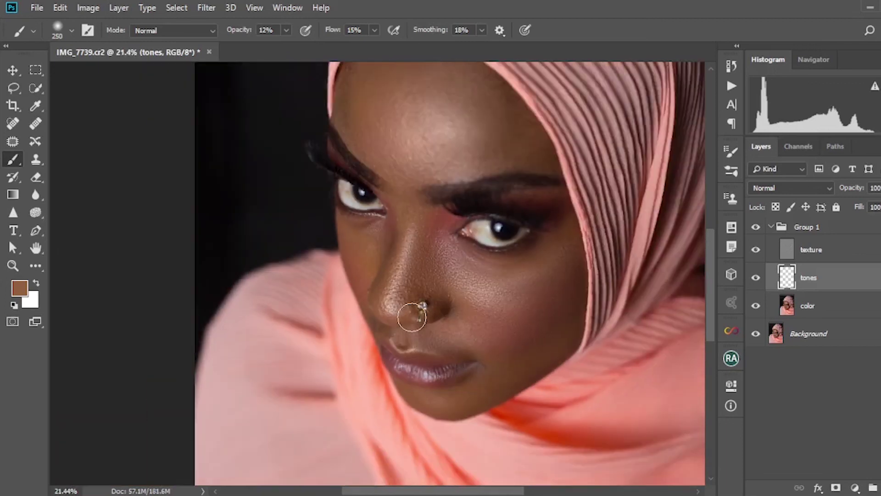
{"action": "scroll", "coordinate": [412, 317], "scroll_direction": "down", "scroll_amount": 1}
{"action": "left_click_drag", "start_coordinate": [411, 335], "coordinate": [437, 373]}
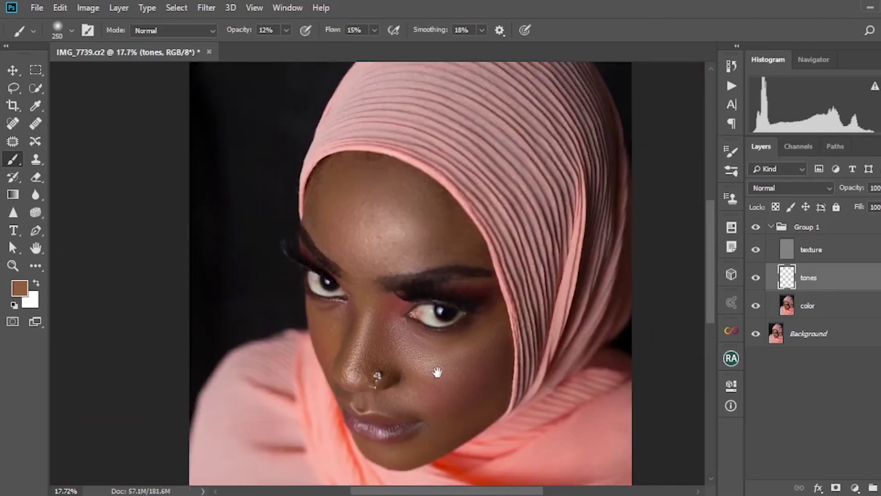
Sample a darker reddish-brown tone from the outer near cheek as the painting color and examine the cheek's blending.
{"action": "left_click", "coordinate": [483, 345], "text": "alt"}
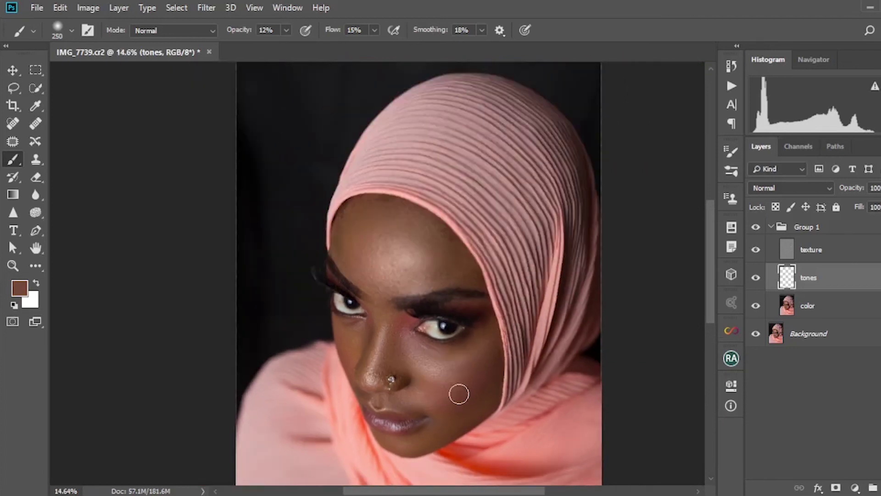
{"action": "scroll", "coordinate": [459, 393], "scroll_direction": "down", "scroll_amount": 2}
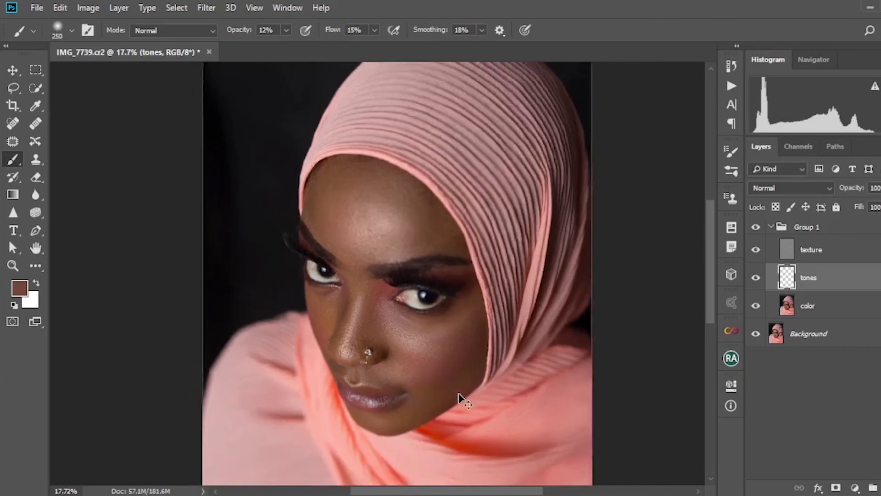
{"action": "scroll", "coordinate": [398, 342], "scroll_direction": "up", "scroll_amount": 3}
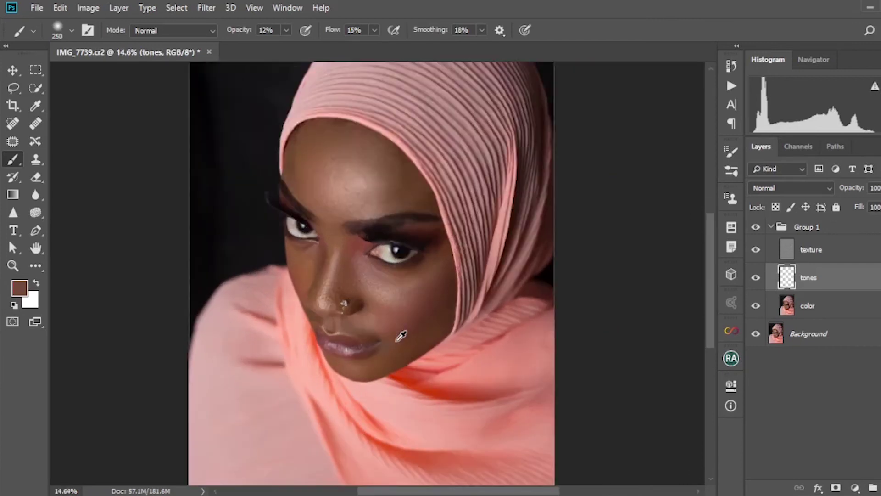
{"action": "mouse_move", "coordinate": [420, 289]}
{"action": "left_mouse_down"}
{"action": "mouse_move", "coordinate": [451, 368]}
{"action": "mouse_move", "coordinate": [454, 329]}
{"action": "mouse_move", "coordinate": [462, 370]}
{"action": "mouse_move", "coordinate": [445, 348]}
{"action": "mouse_move", "coordinate": [450, 360]}
{"action": "mouse_move", "coordinate": [450, 319]}
{"action": "left_mouse_up"}
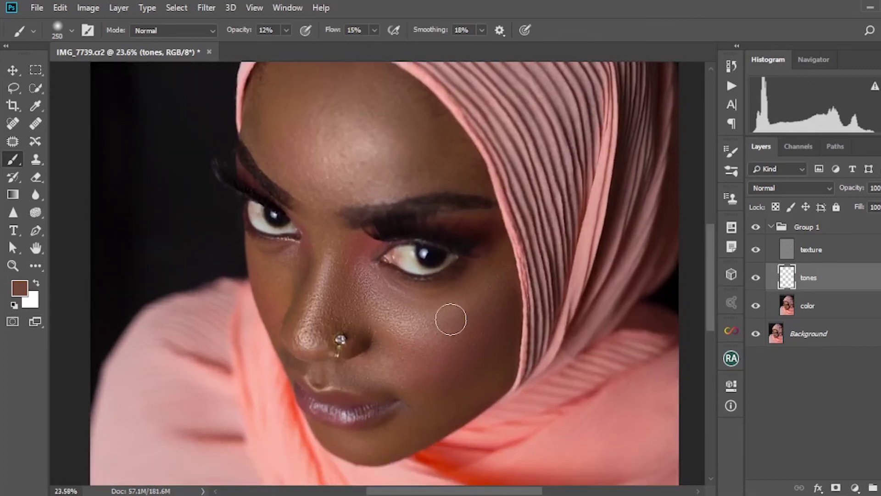
{"action": "scroll", "coordinate": [451, 319], "scroll_direction": "down", "scroll_amount": 1}
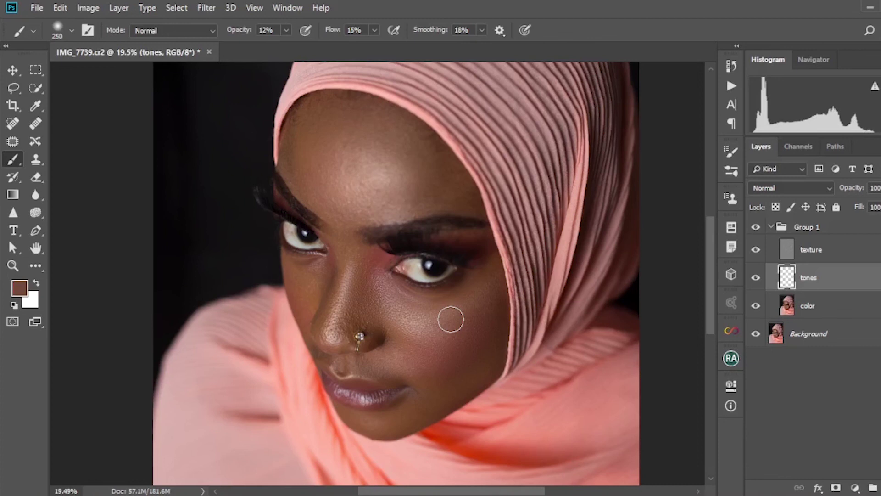
{"action": "left_click_drag", "start_coordinate": [433, 314], "coordinate": [417, 342]}
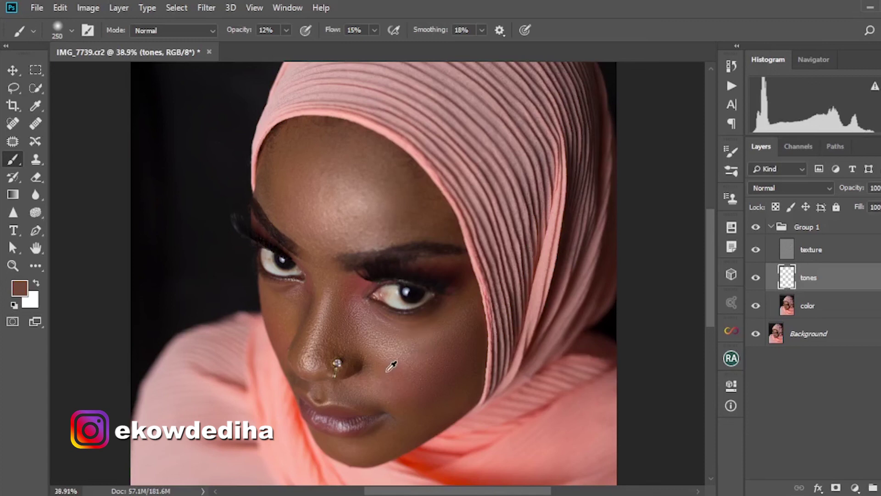
{"action": "scroll", "coordinate": [393, 365], "scroll_direction": "up", "scroll_amount": 2}
{"action": "scroll", "coordinate": [390, 367], "scroll_direction": "down", "scroll_amount": 4}
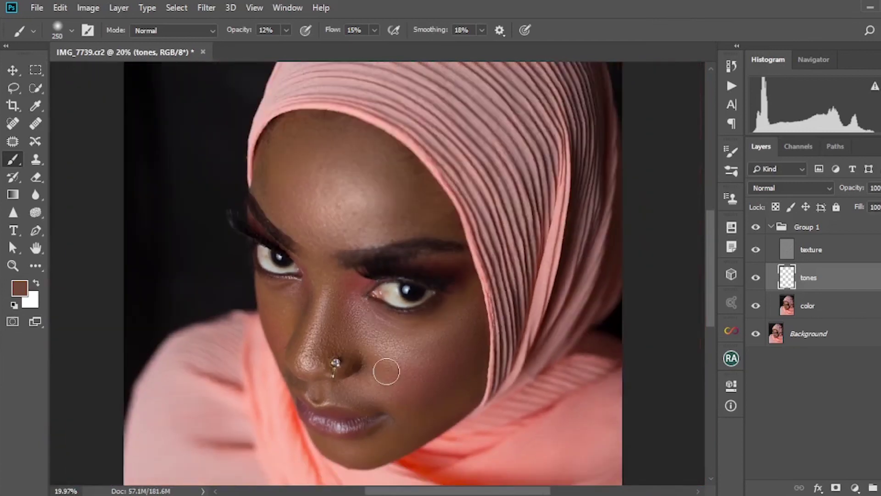